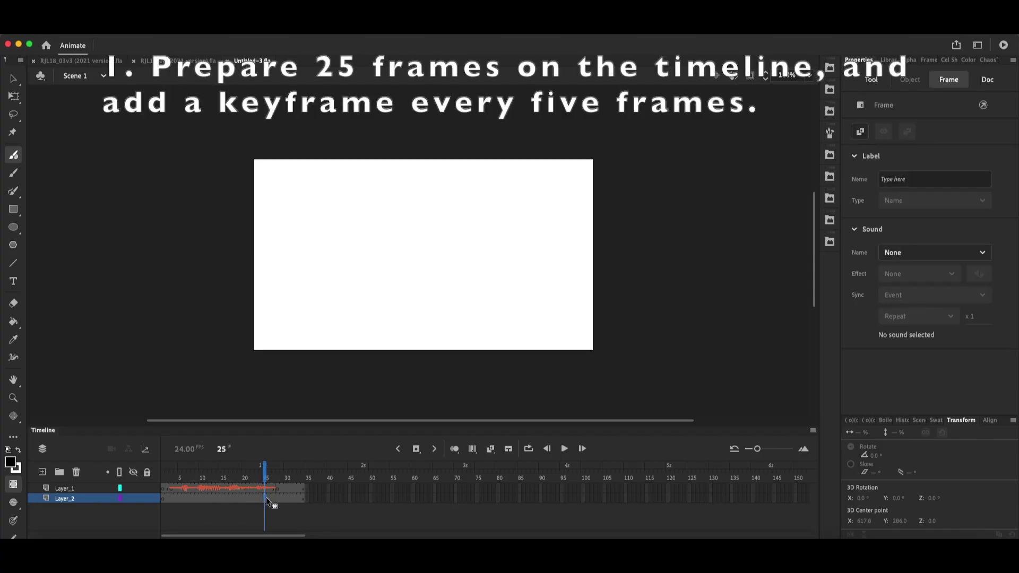
Step: Convert Layer_2's 25 frames to frame-by-frame animation with a custom keyframe every 5 frames
click(269, 500)
drag(269, 500, 165, 500)
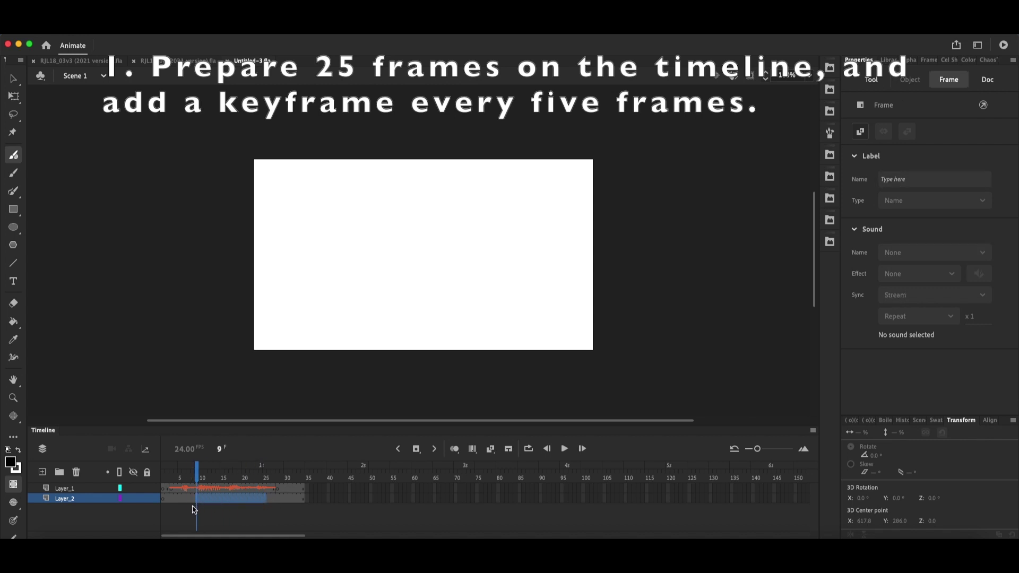
click(271, 504)
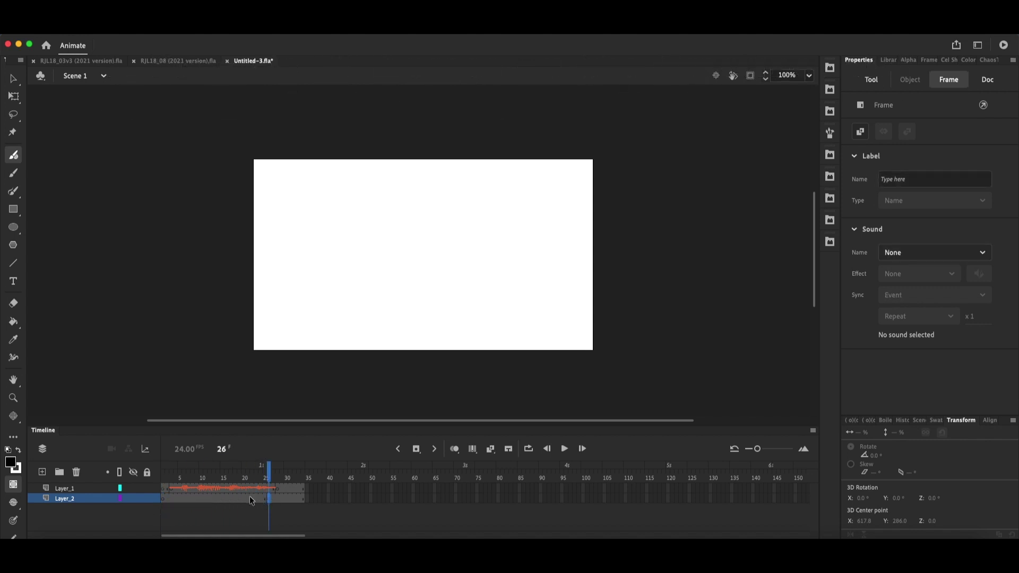
click(251, 500)
right_click(250, 500)
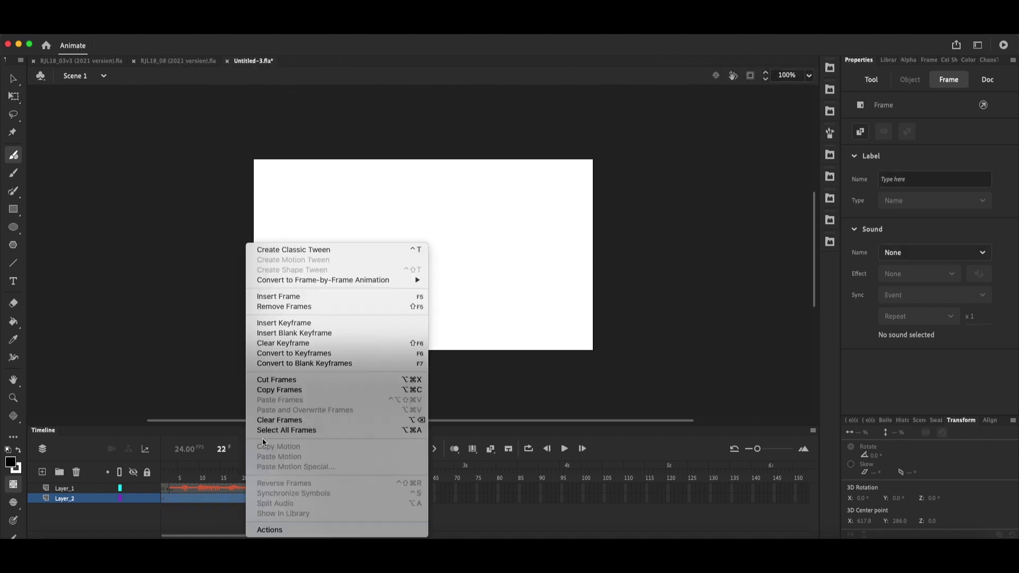
click(453, 321)
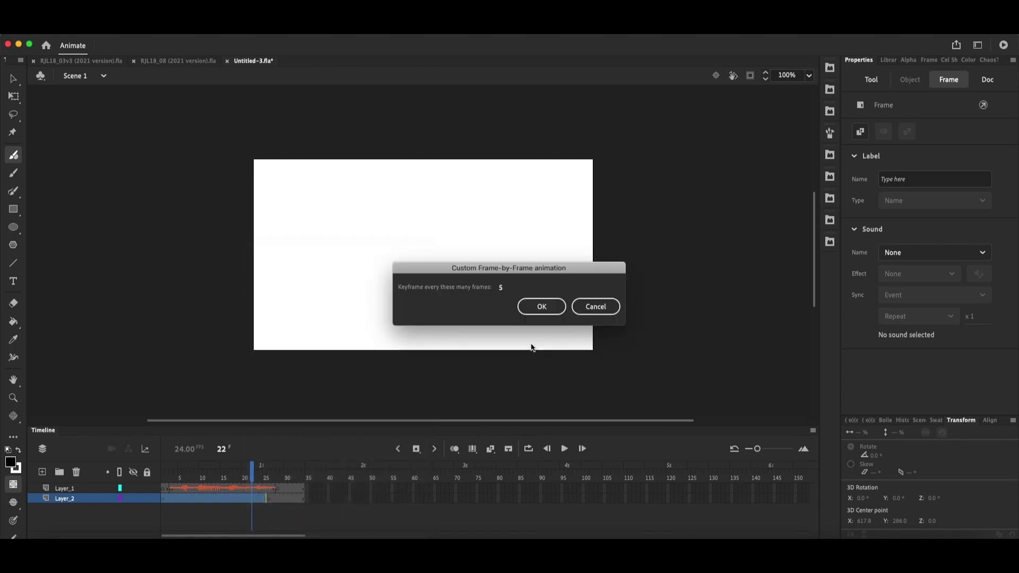
click(542, 308)
click(166, 500)
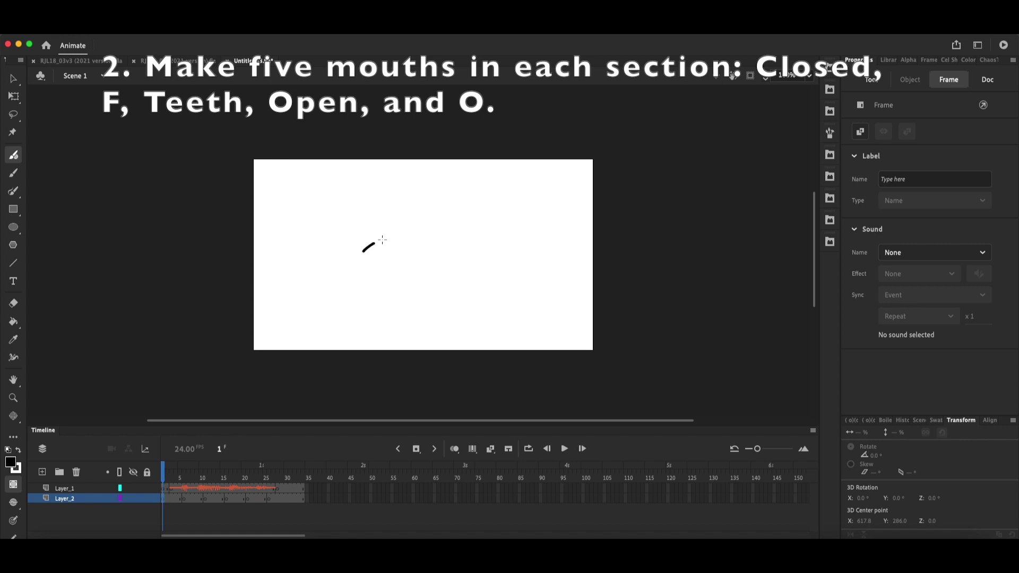
Step: Draw the closed-mouth arc on frame 1 and convert it to a graphic symbol with F8
drag(364, 251, 464, 256)
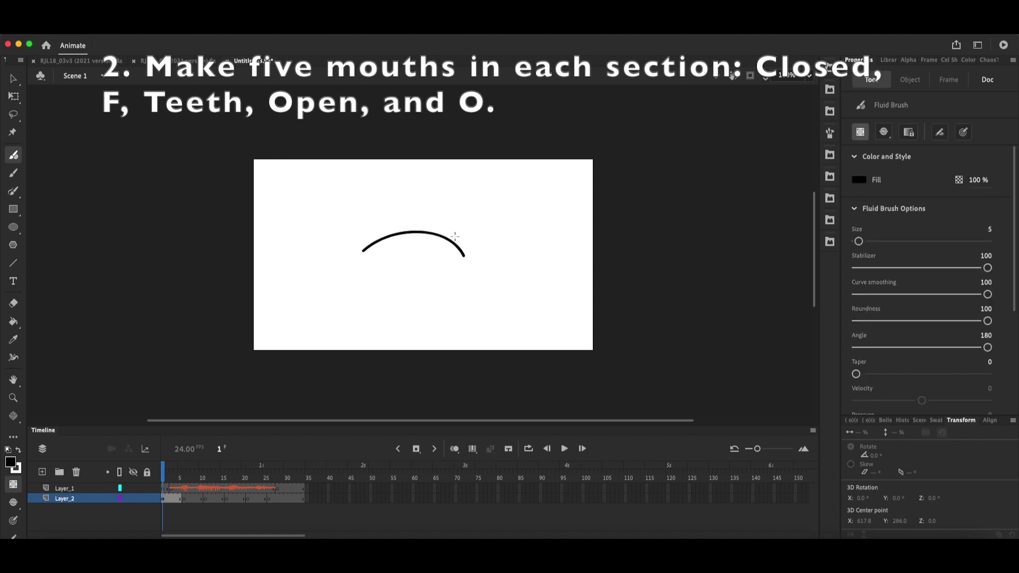
key(v)
click(434, 236)
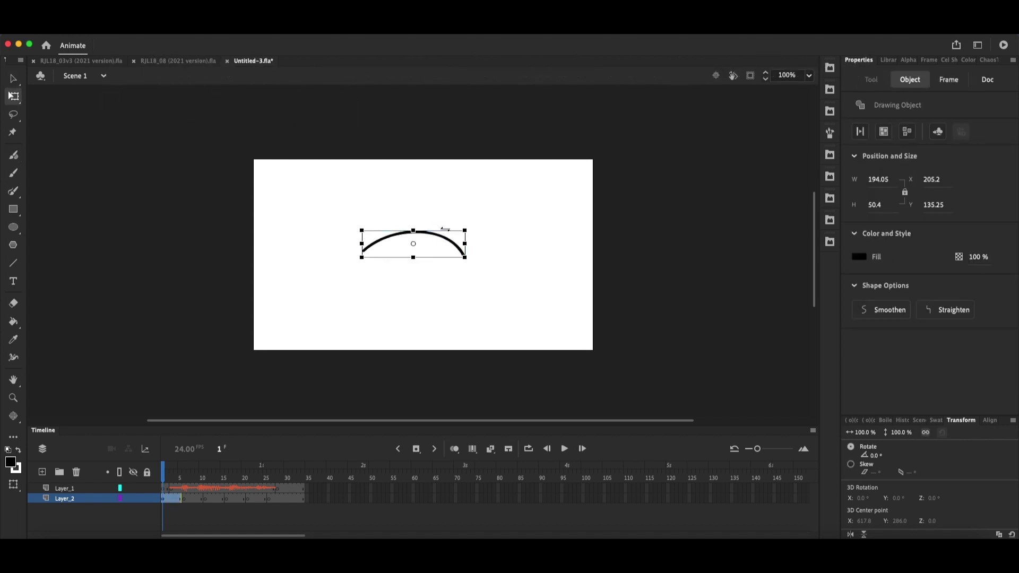
click(449, 216)
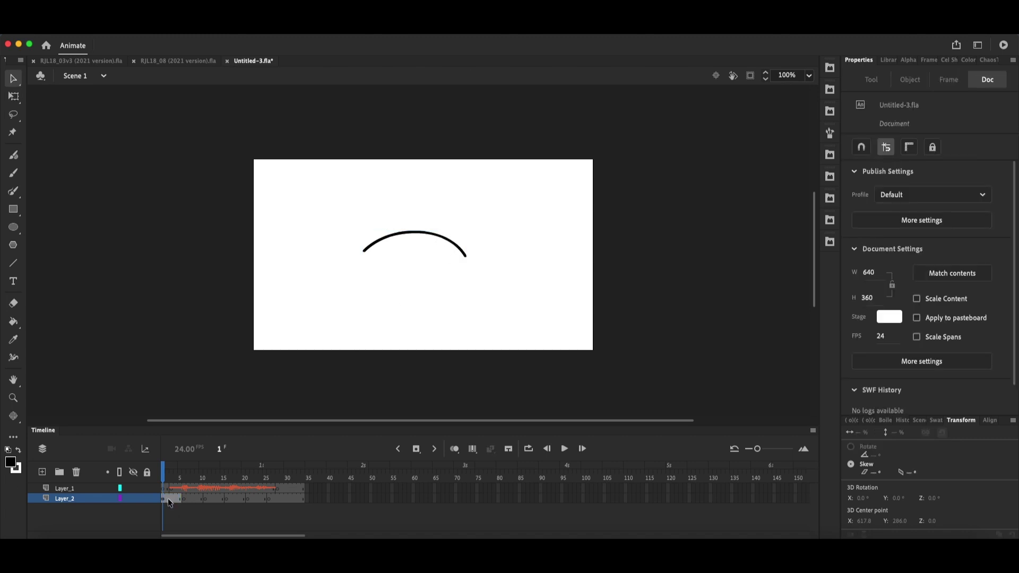
click(435, 237)
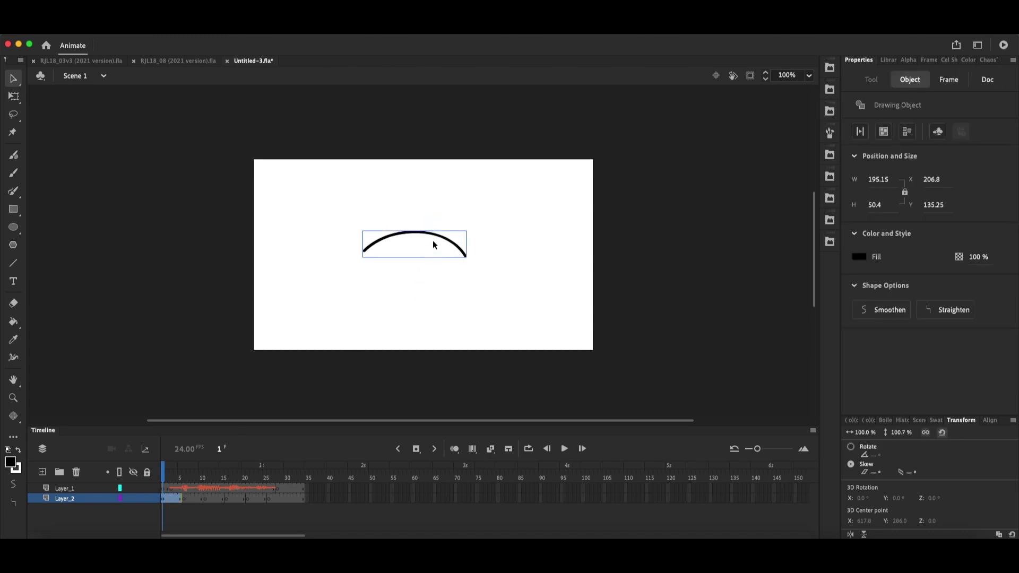
key(F8)
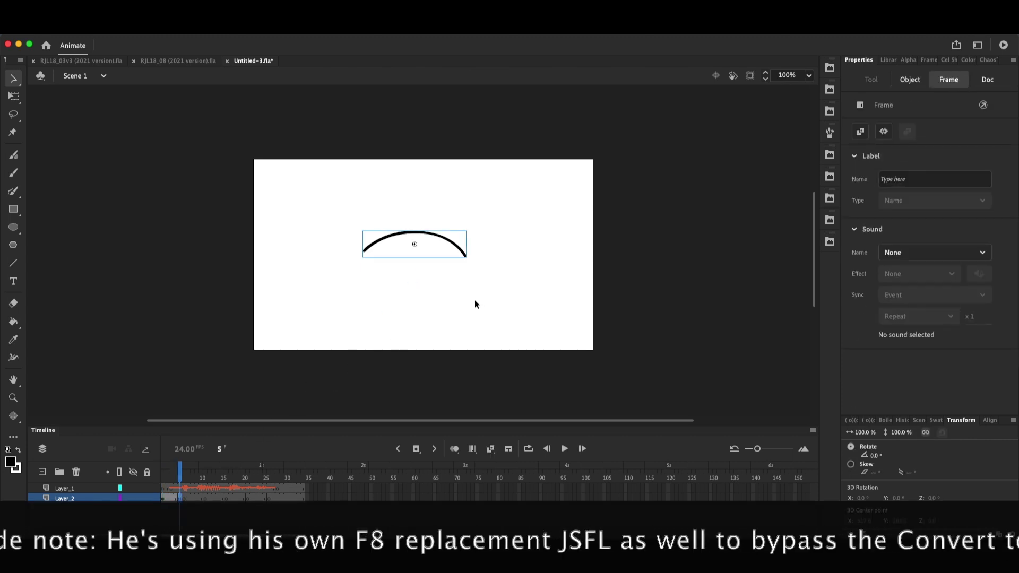
Step: Stretch the arc symbol slightly taller, then go to frame 6 with Onion Skin on
key(q)
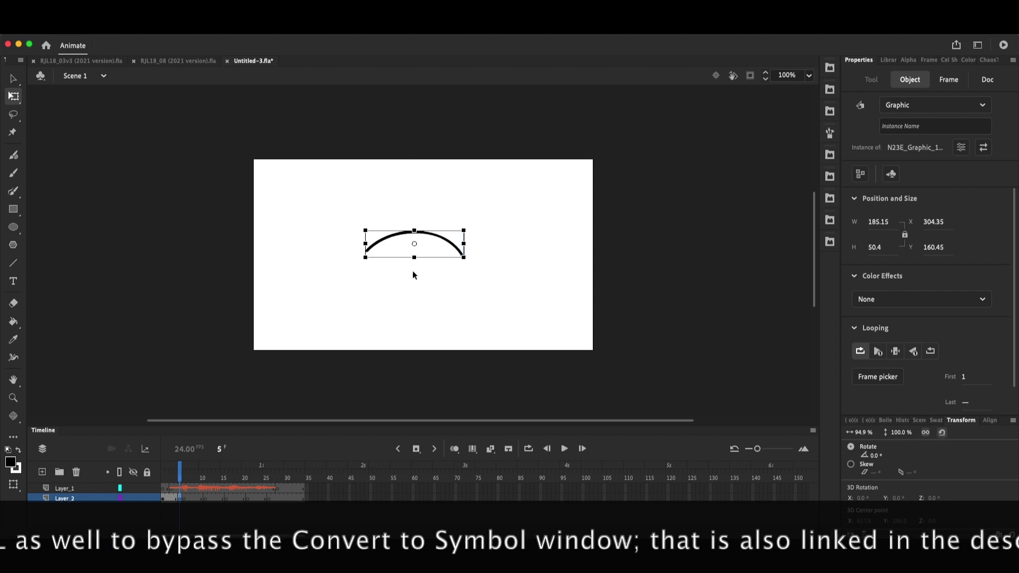
drag(414, 258, 415, 264)
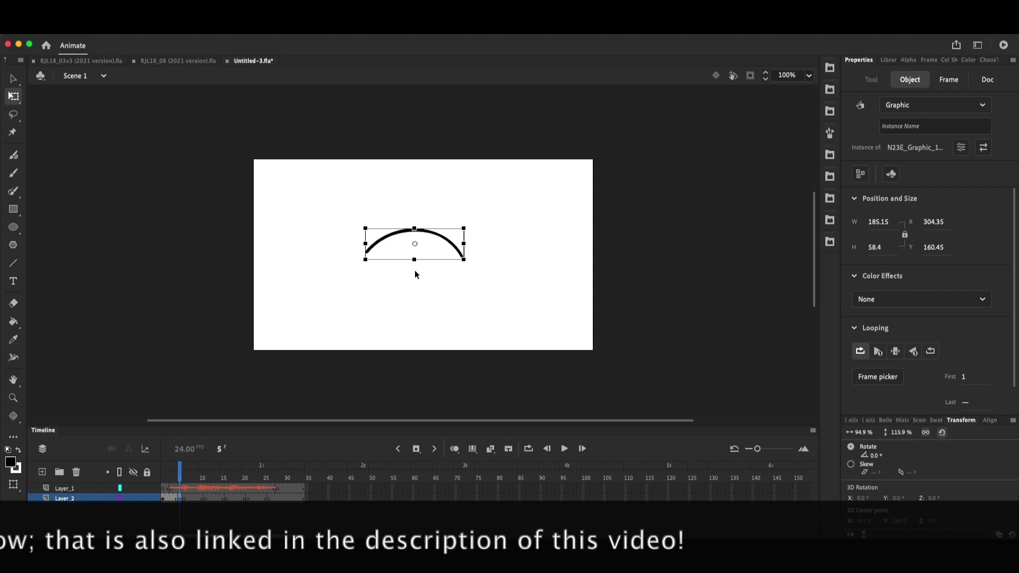
click(430, 297)
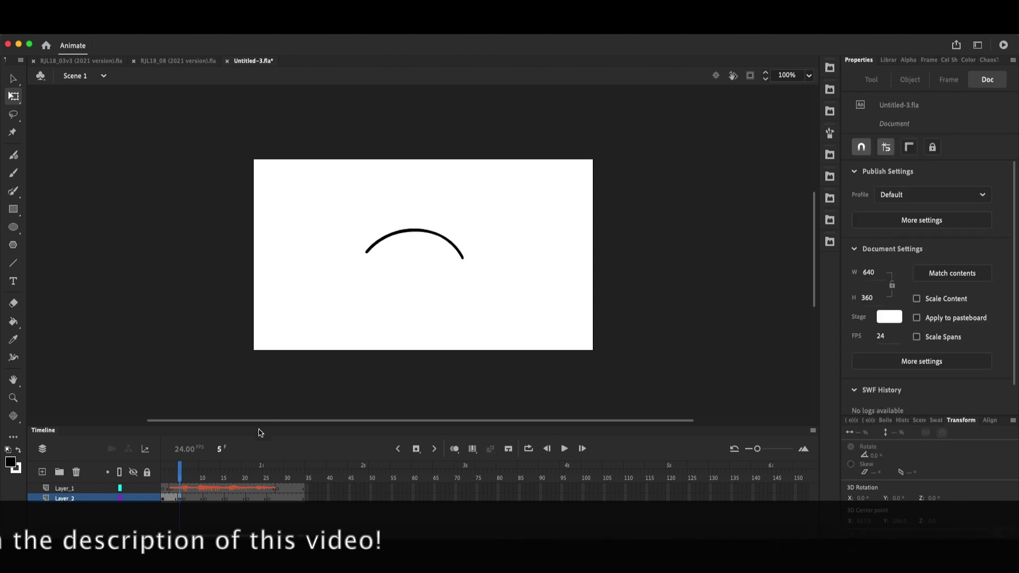
click(177, 498)
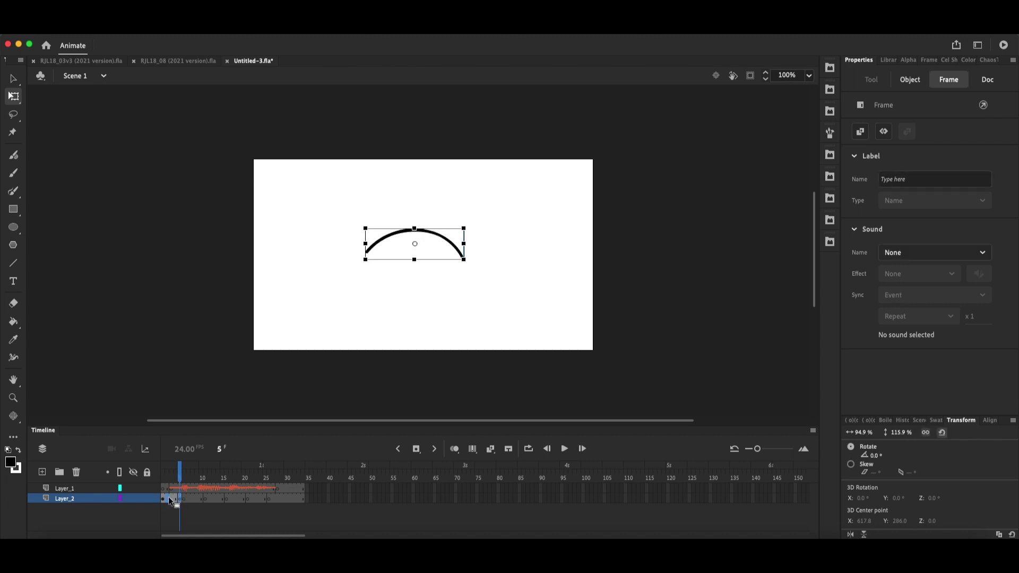
click(185, 498)
click(416, 449)
click(454, 448)
Step: Trace the F mouth's upper lip, lower lip and middle hook, then nudge it up
key(shift+b)
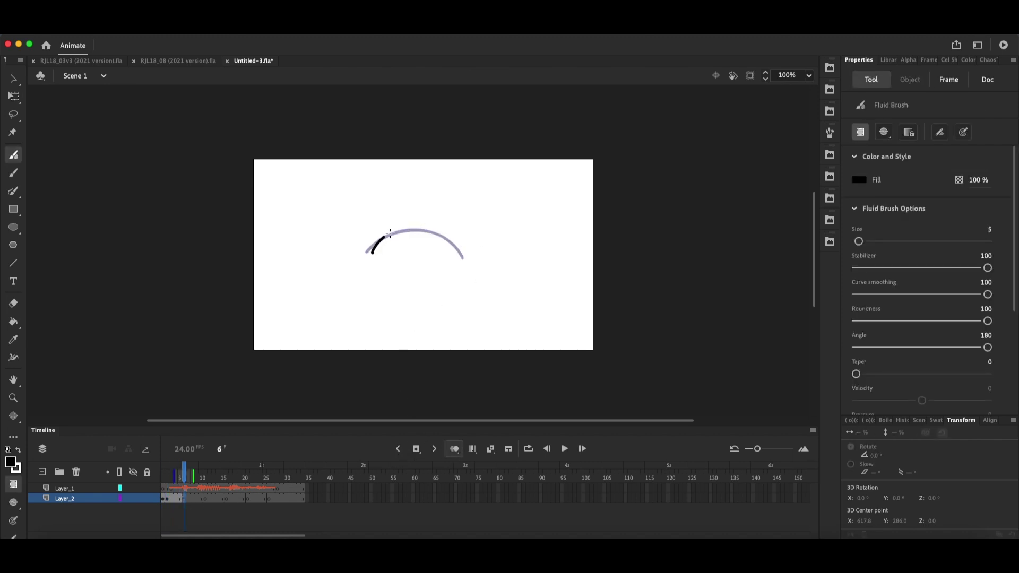
drag(390, 232, 456, 249)
drag(417, 253, 373, 252)
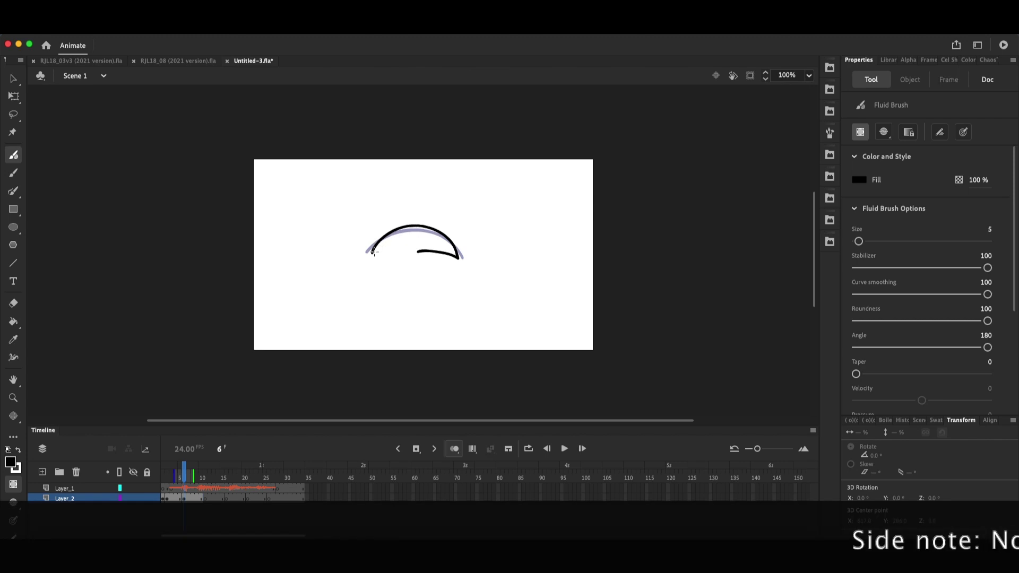
drag(415, 252, 454, 258)
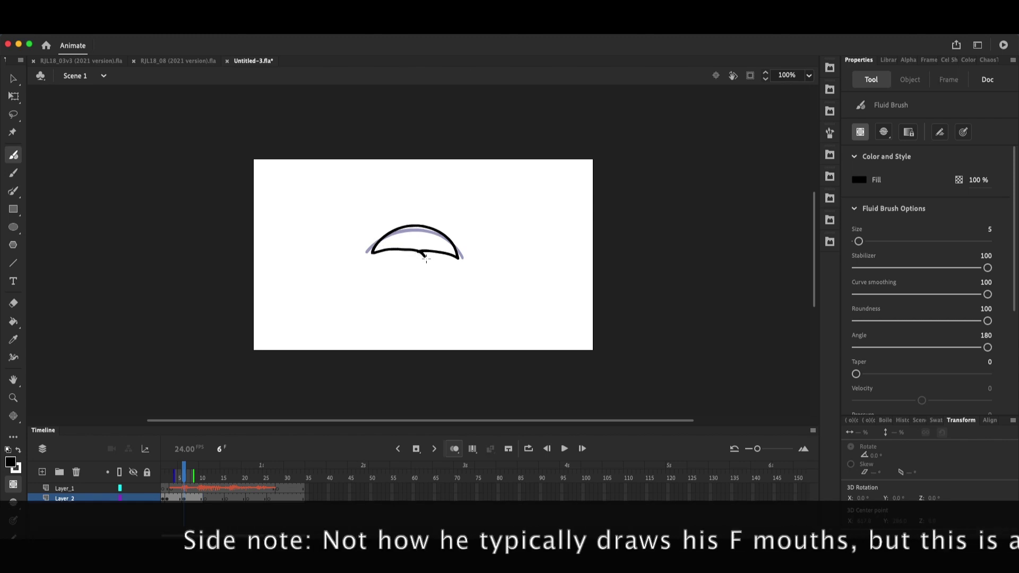
key(v)
click(454, 259)
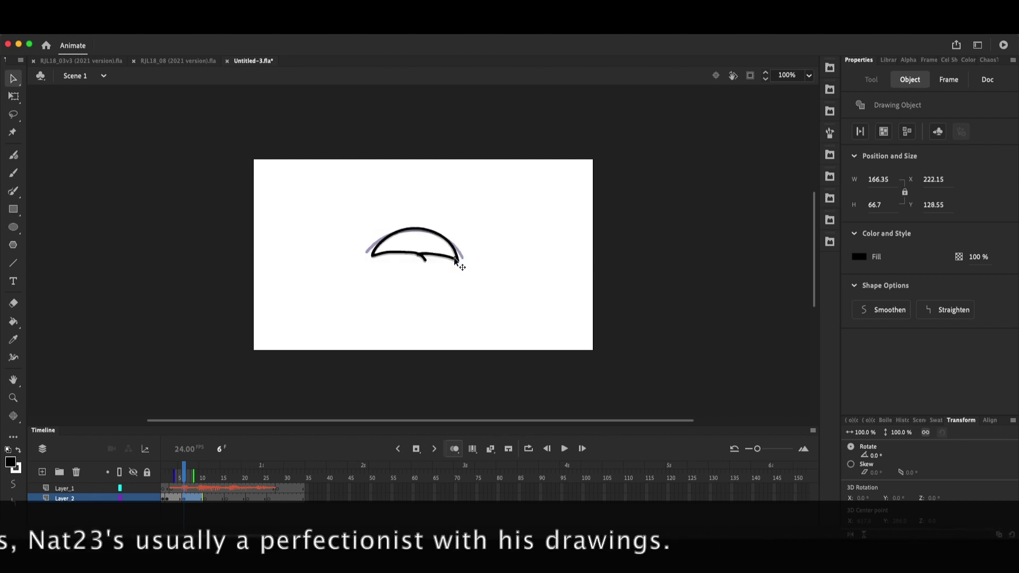
key(Up)
key(Up)
key(Up)
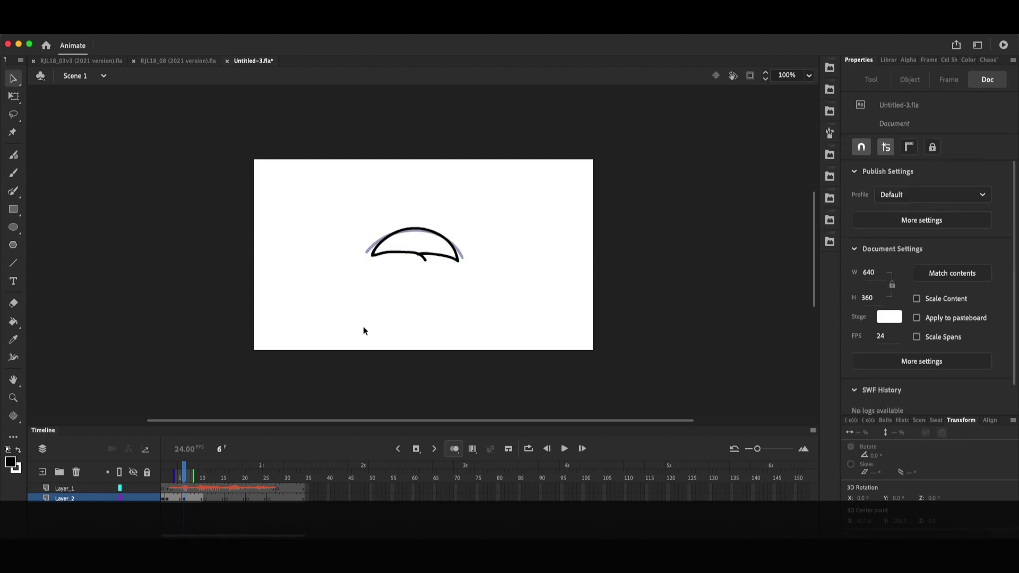
Step: Convert the F mouth to a graphic symbol, narrow it slightly, and turn Onion Skin off
key(F8)
click(410, 293)
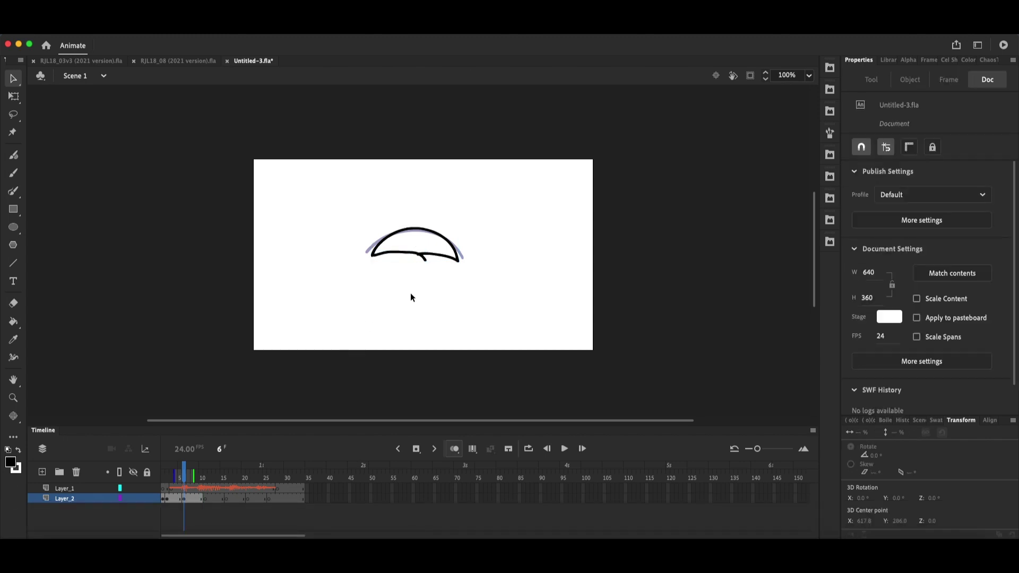
click(422, 259)
key(q)
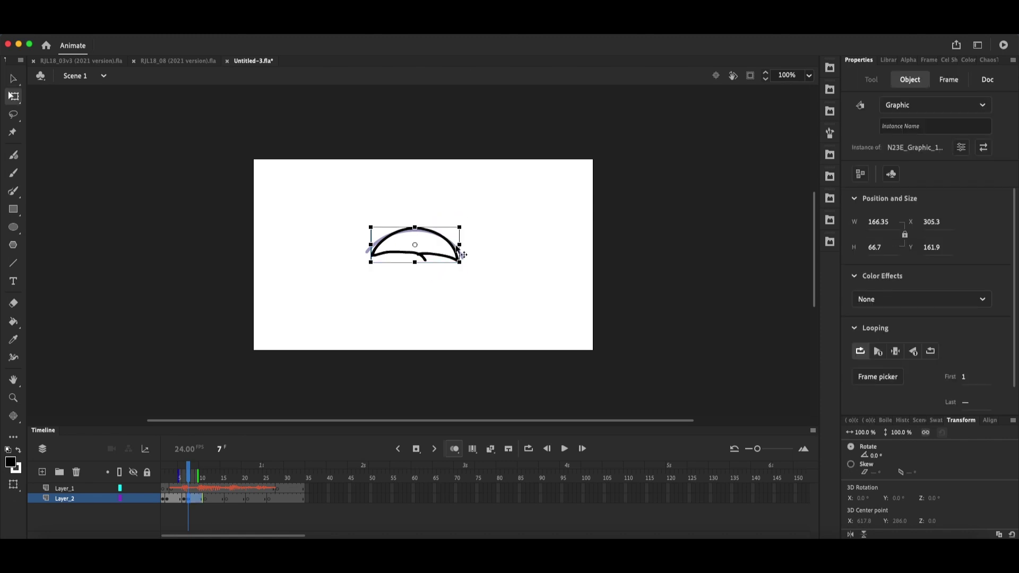
drag(458, 244, 455, 258)
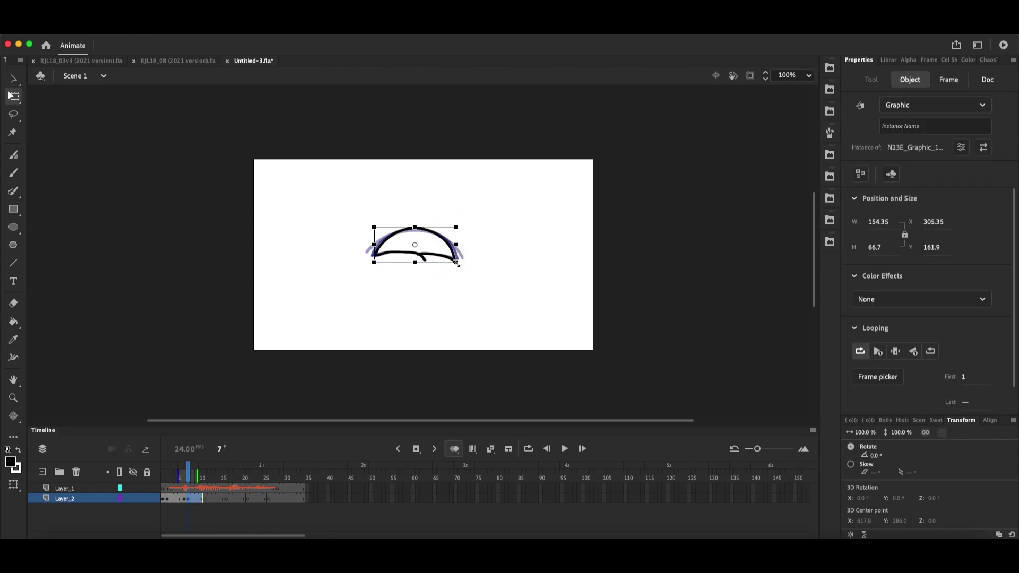
click(422, 275)
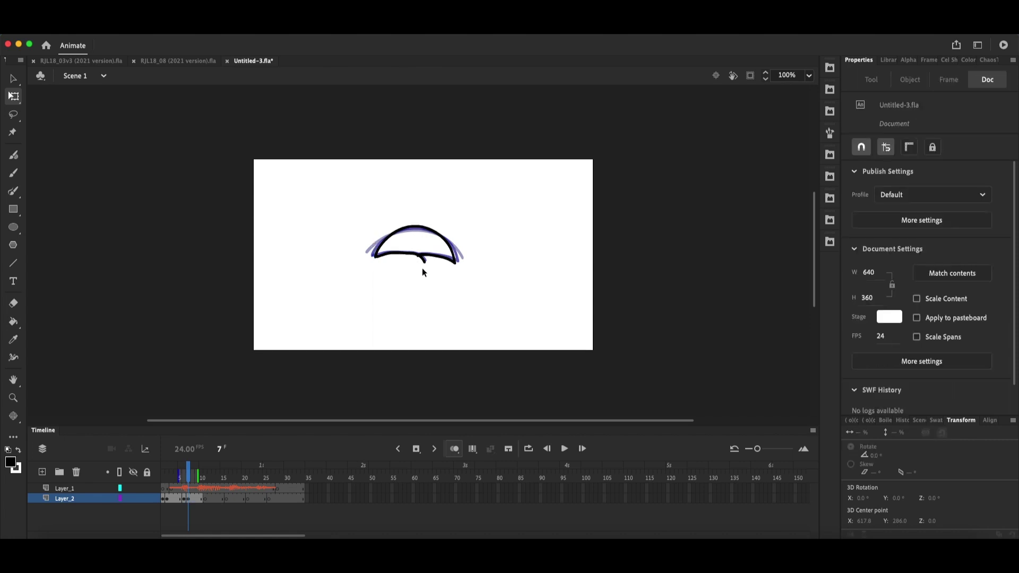
click(455, 448)
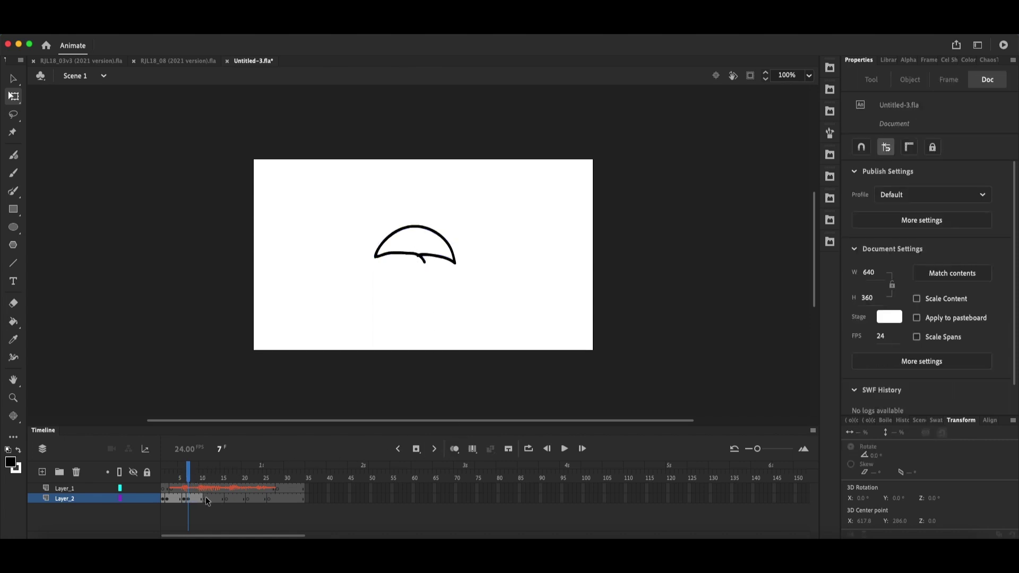
Step: Draw a dome-shaped mouth on frame 11 over the onion-skin ghost, then hide the ghosts
click(206, 499)
click(455, 448)
key(b)
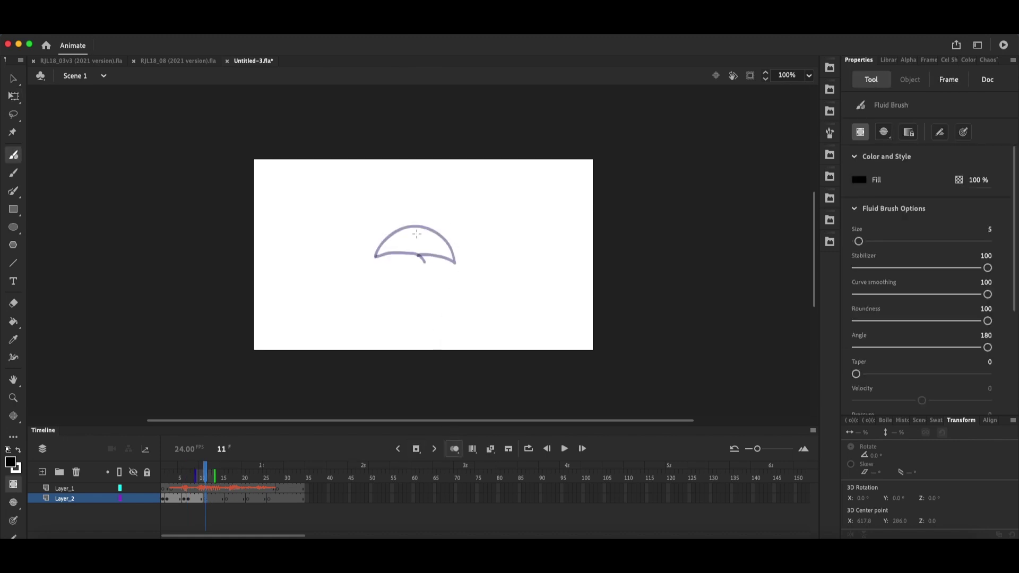
mouse_move(390, 238)
mouse_down()
mouse_move(412, 224)
mouse_move(453, 271)
mouse_move(397, 270)
mouse_move(380, 253)
mouse_up()
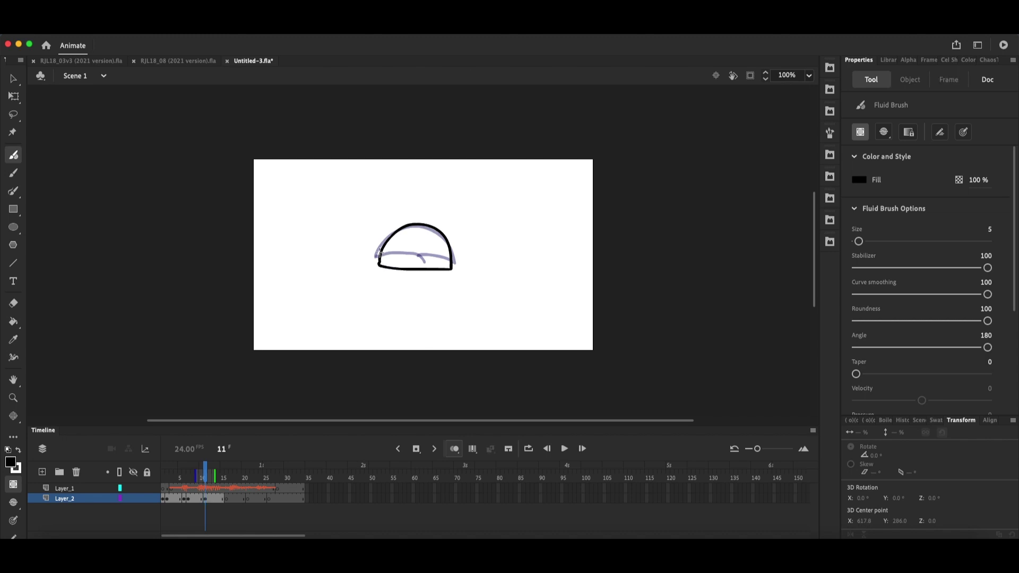
key(v)
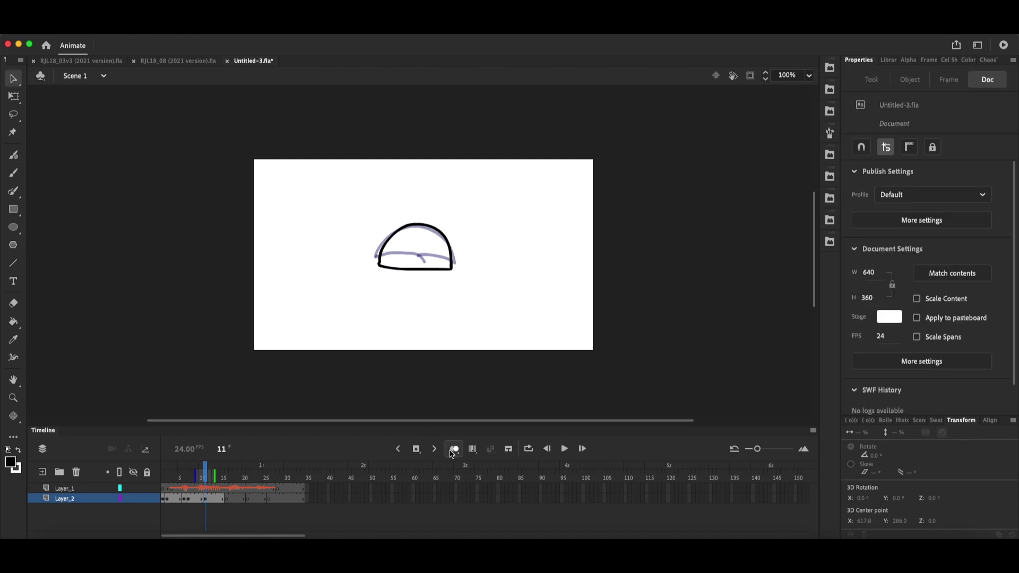
click(455, 448)
Step: Scale frame 11's dome slightly narrower and taller
click(414, 251)
click(384, 320)
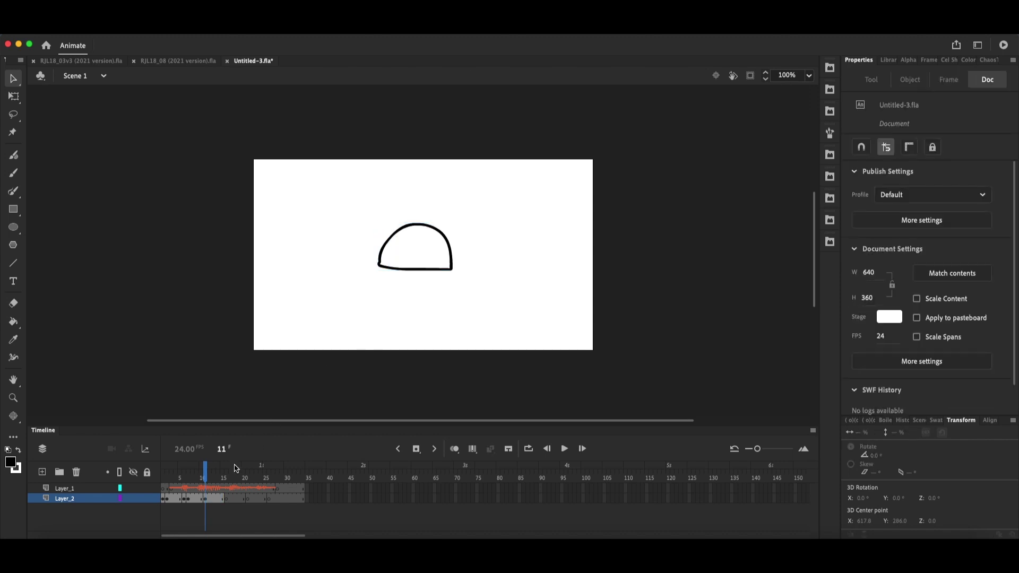
click(213, 497)
click(414, 248)
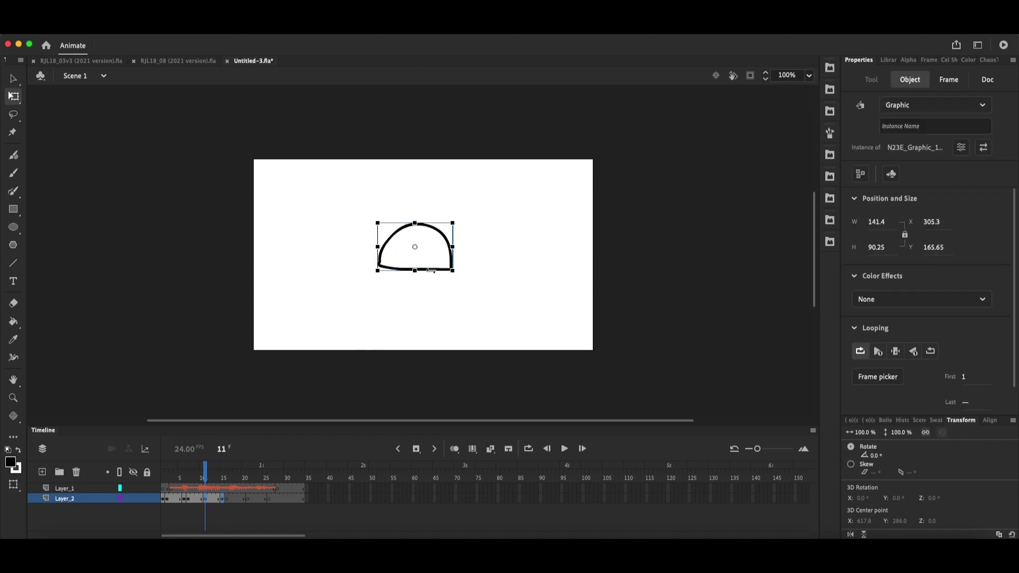
drag(452, 249, 415, 279)
click(410, 319)
Step: Skew frame 13's dome slightly to one side and review the arcs at frames 7 and 2
click(455, 448)
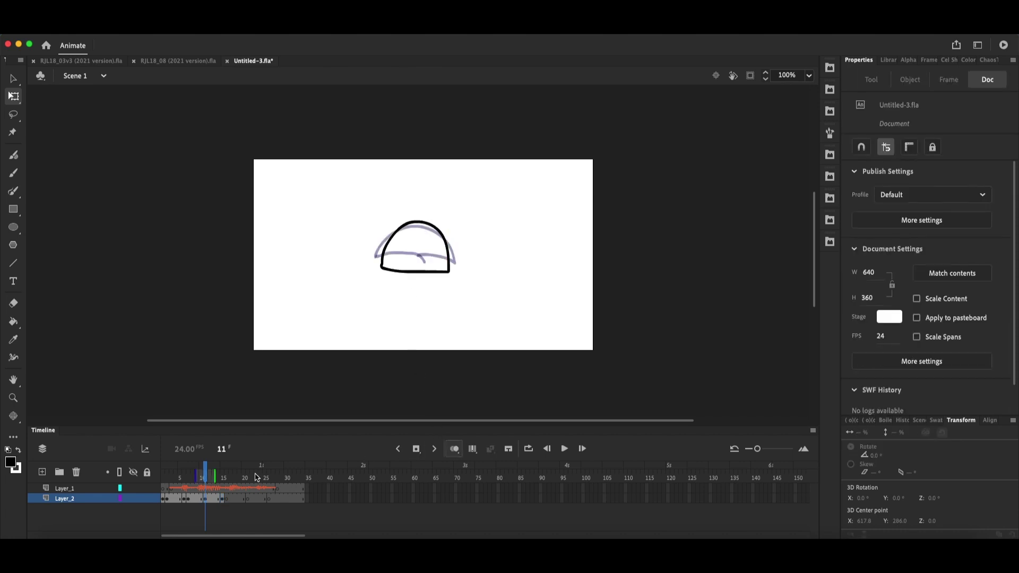
key(period)
key(period)
click(445, 257)
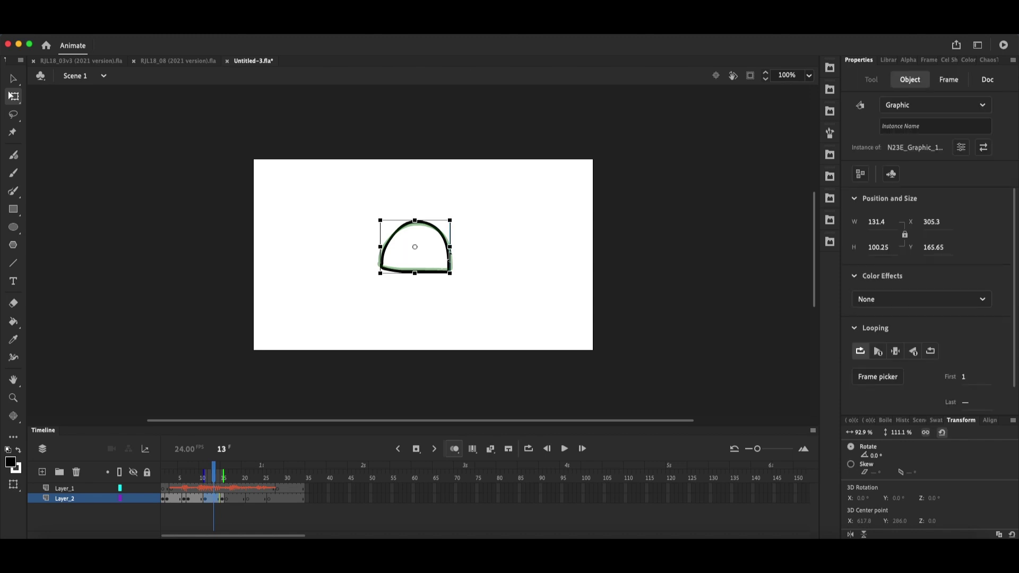
drag(453, 257, 451, 248)
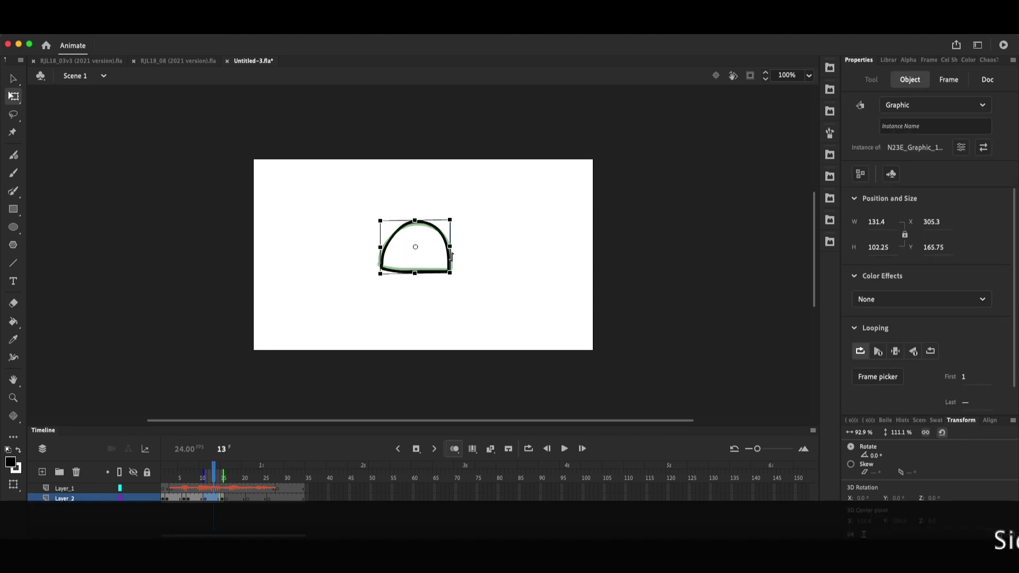
click(410, 319)
click(194, 495)
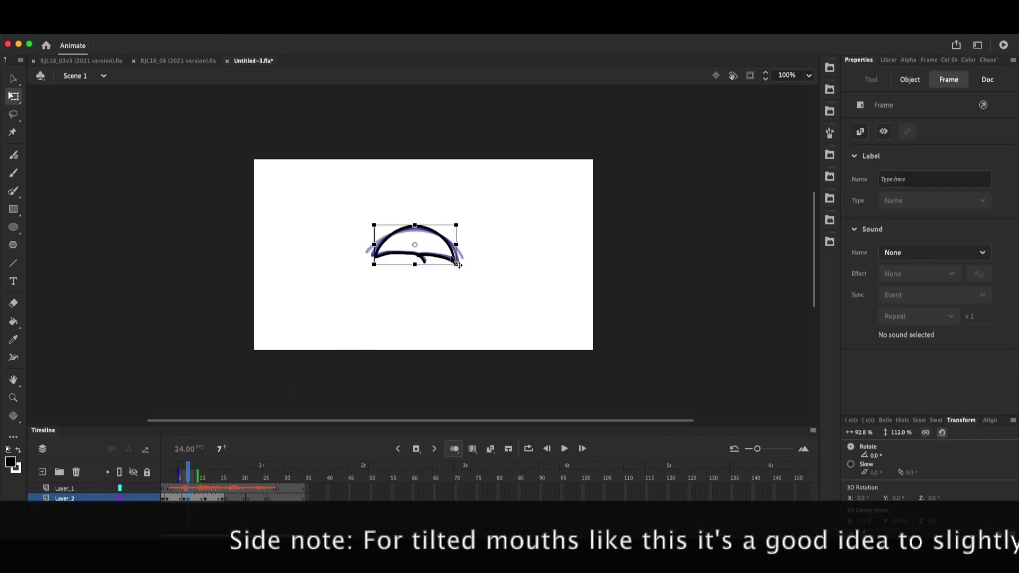
click(454, 235)
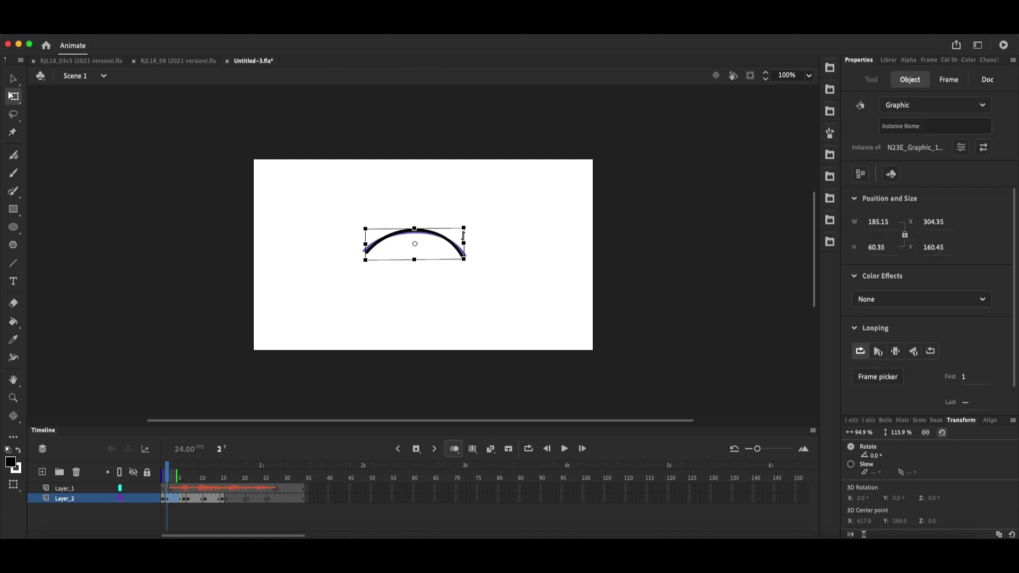
click(477, 257)
Step: Clear frame 16 and redraw its mouth as a taller dome over the ghost
click(221, 500)
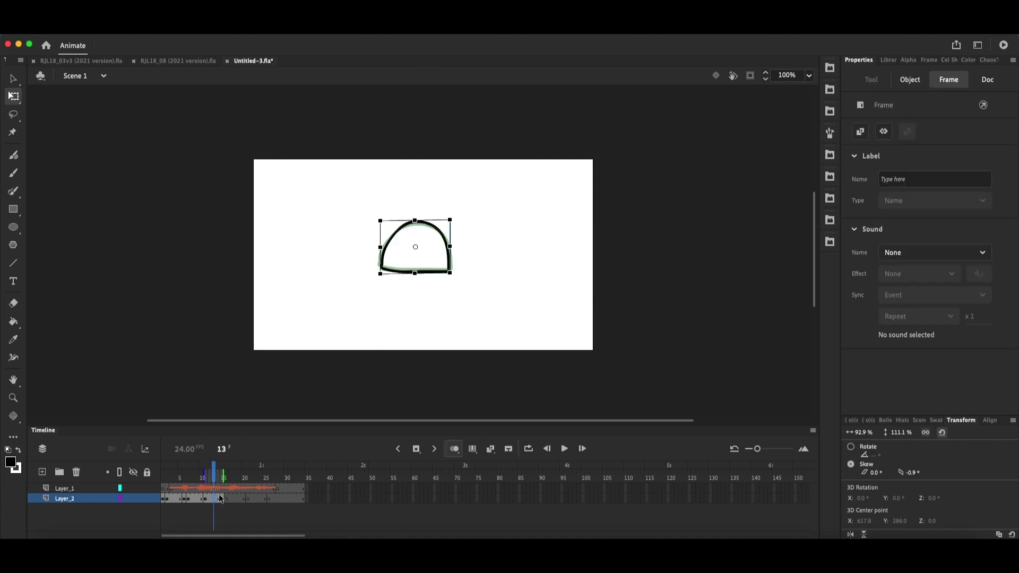
click(231, 500)
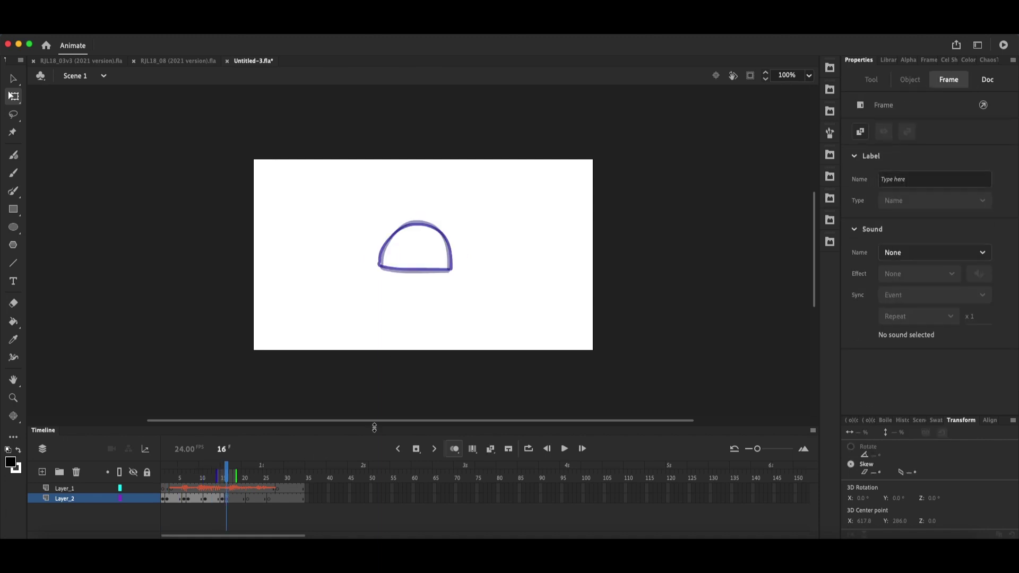
click(454, 448)
click(453, 449)
key(b)
mouse_move(386, 273)
mouse_down()
mouse_move(444, 249)
mouse_move(445, 275)
mouse_move(386, 276)
mouse_up()
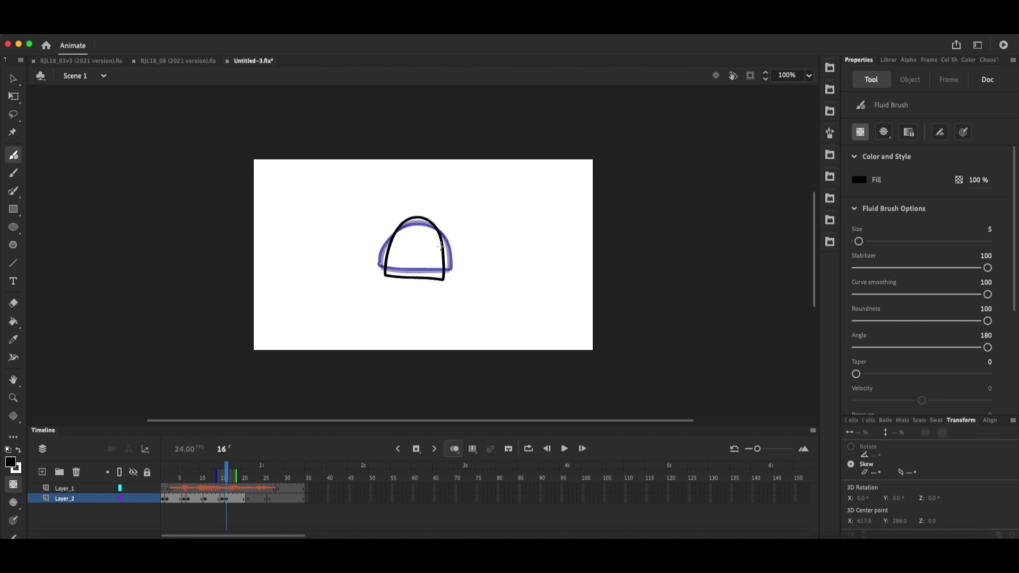
Step: Fill the new frame 16 dome with red using the Paint Bucket
click(15, 464)
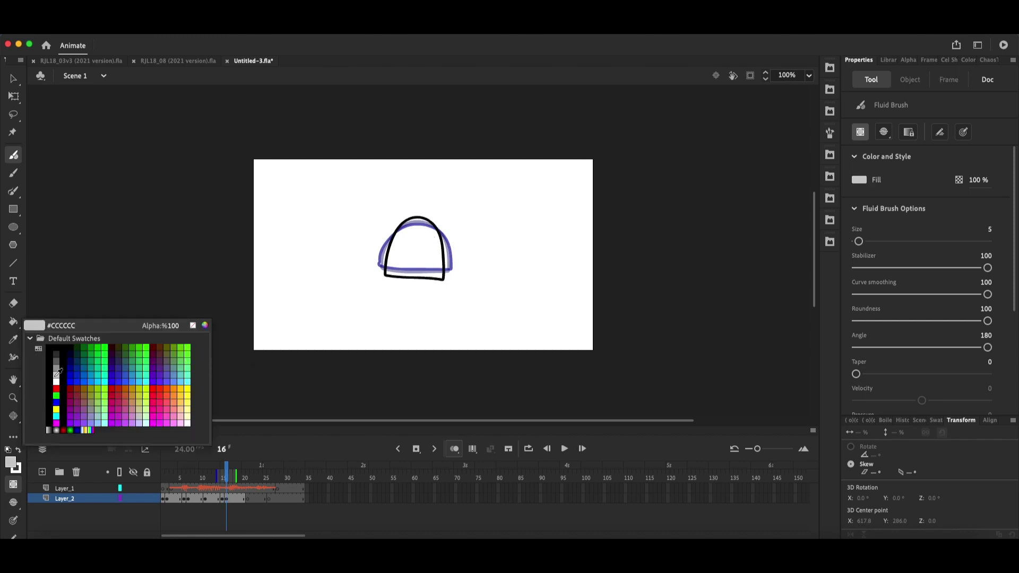
click(34, 326)
key(k)
click(441, 262)
key(v)
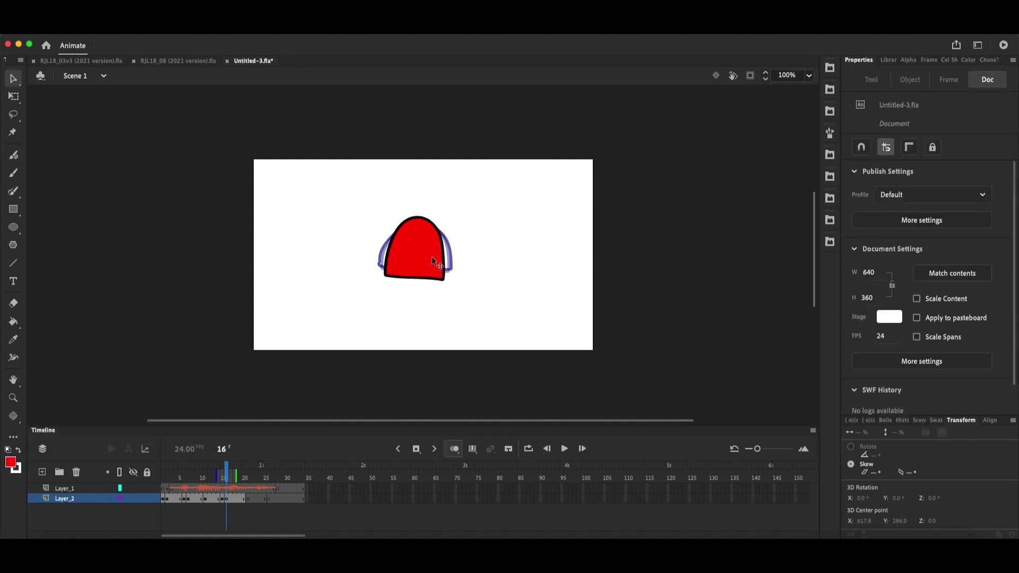
click(440, 271)
click(454, 449)
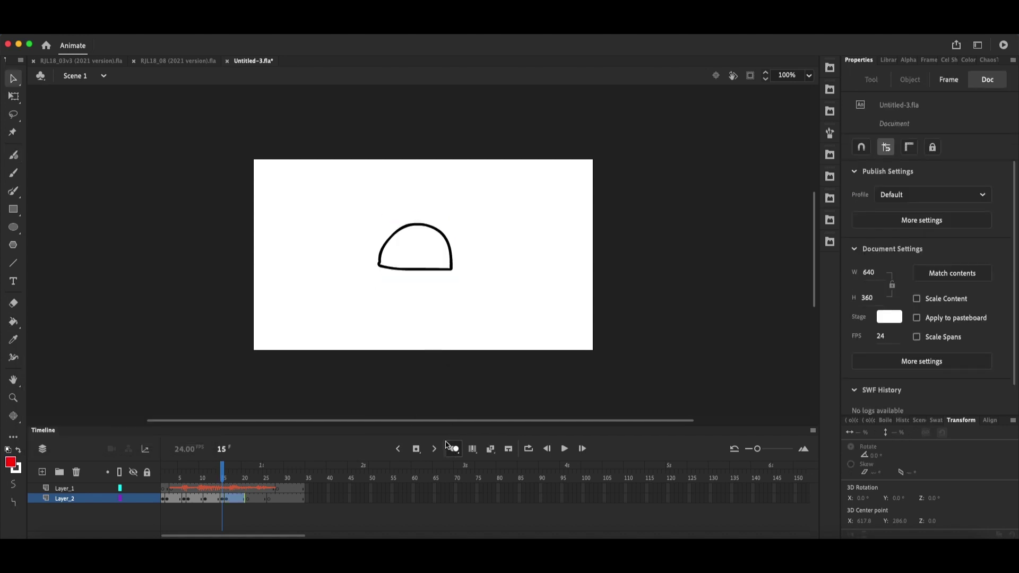
Step: Compare with the earlier unfilled dome and slightly rescale the red dome at frame 17
click(222, 478)
click(218, 498)
click(235, 500)
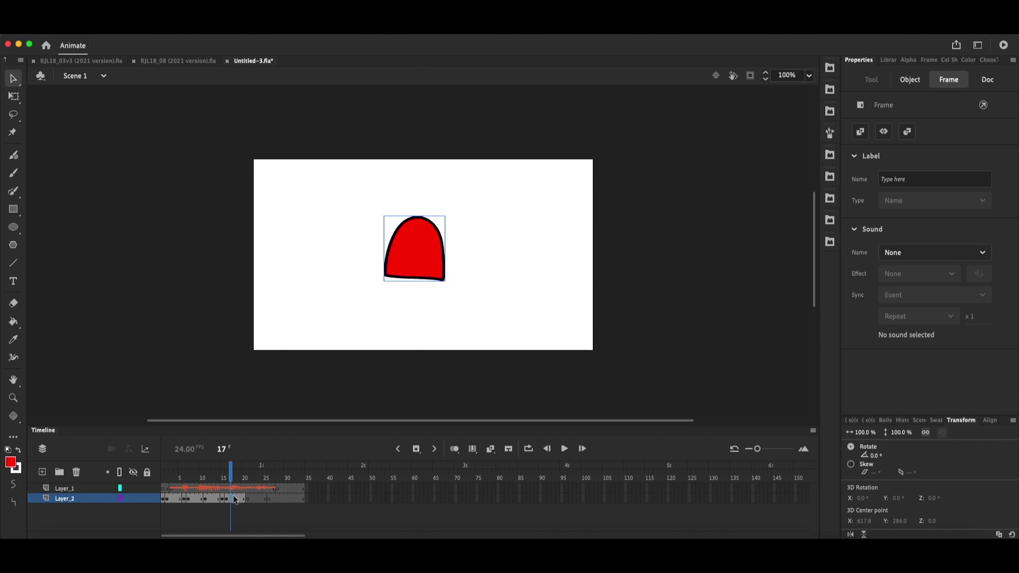
click(245, 501)
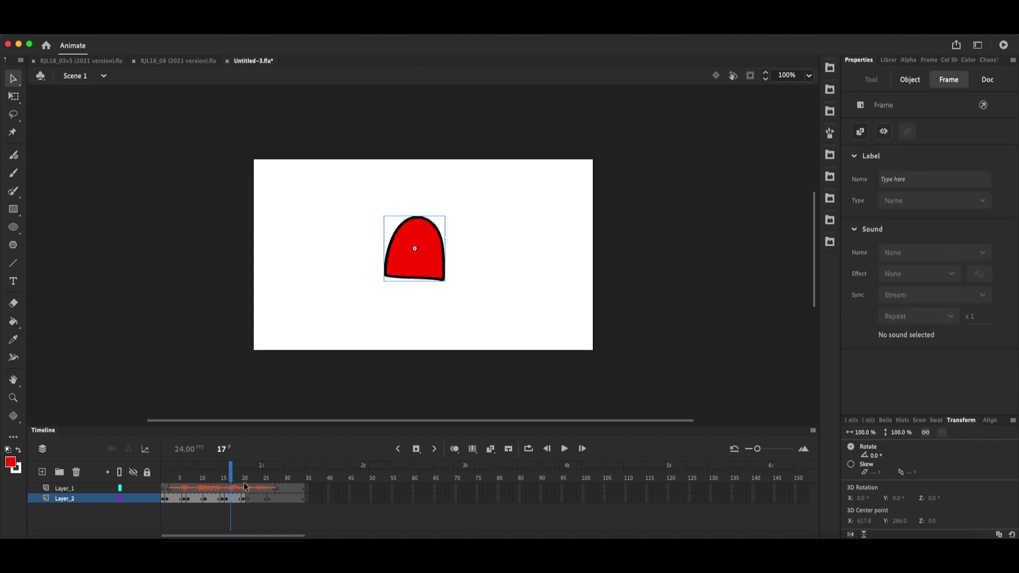
click(423, 255)
key(q)
drag(447, 280, 445, 286)
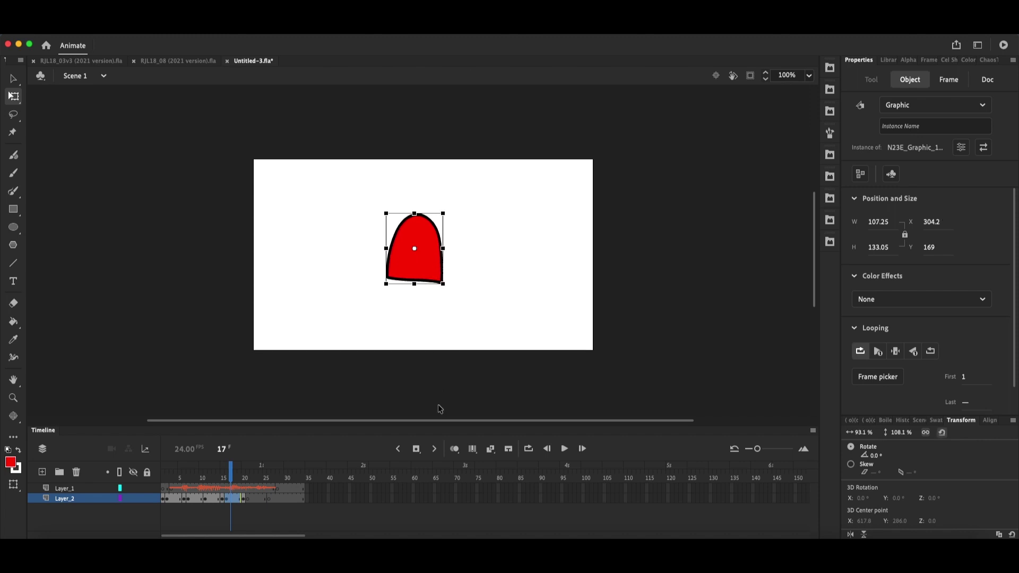
Step: Check the dome at frame 19 against its onion-skin neighbours, then return to frame 15
click(454, 449)
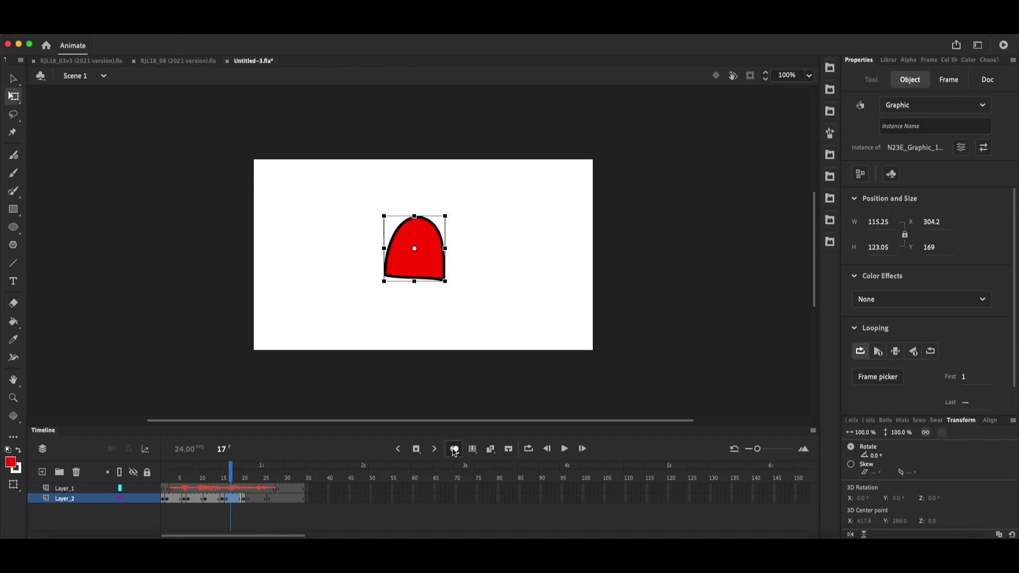
click(243, 500)
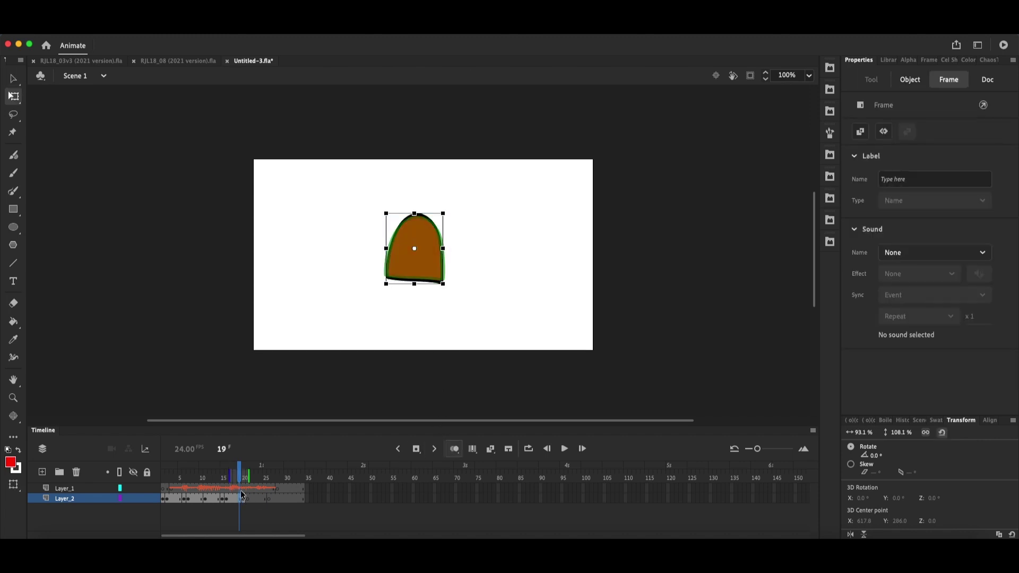
click(443, 269)
click(439, 346)
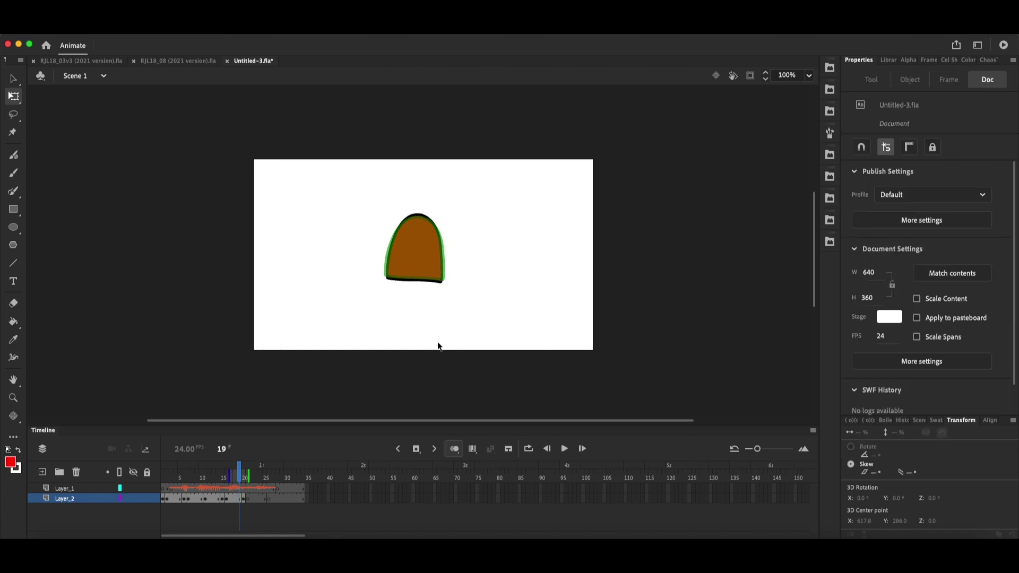
click(454, 448)
click(225, 479)
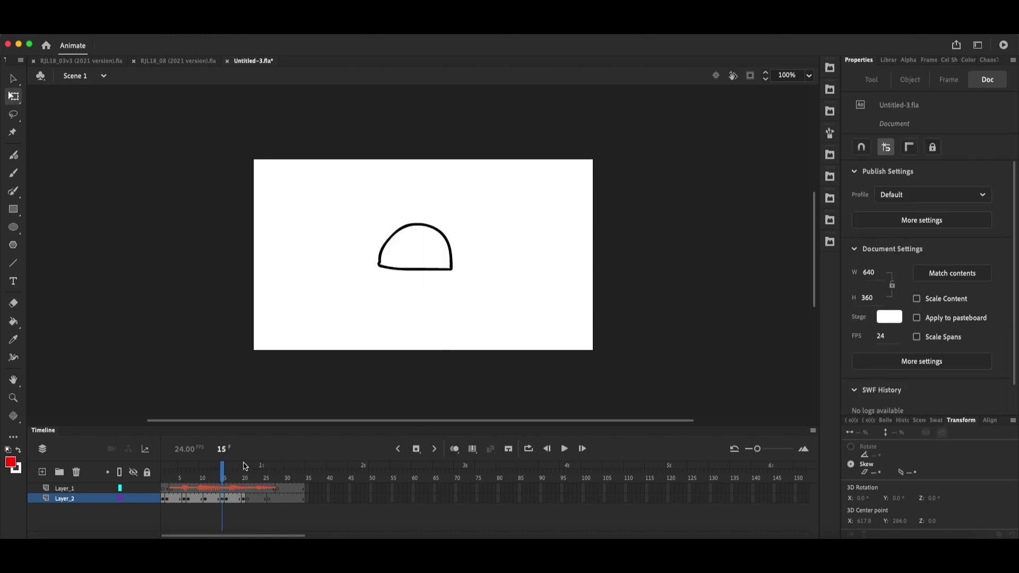
Step: Draw a black round shape inside the frame 15 dome and nudge it into place
click(15, 465)
click(36, 363)
key(b)
drag(414, 231, 431, 262)
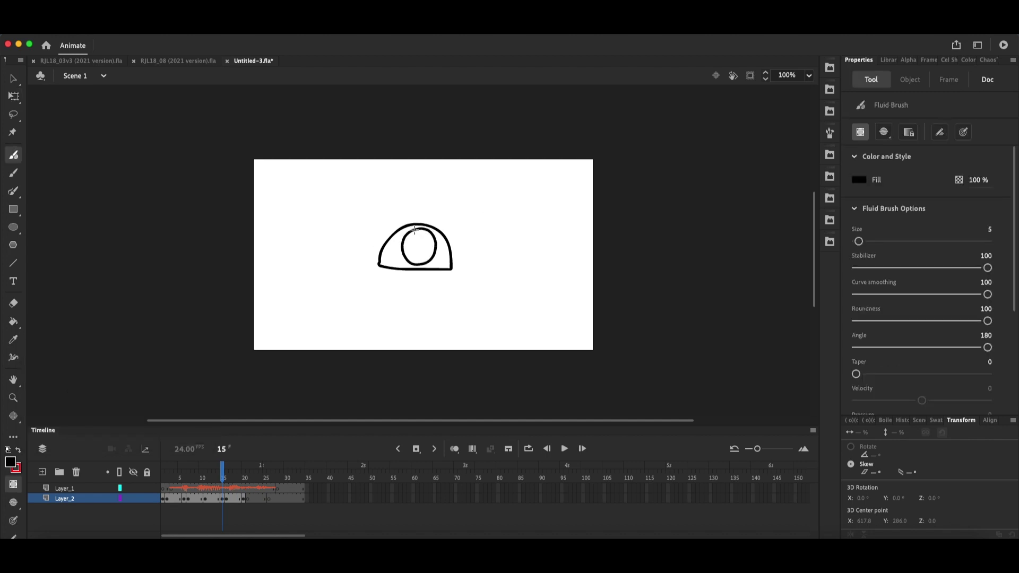
key(v)
click(438, 247)
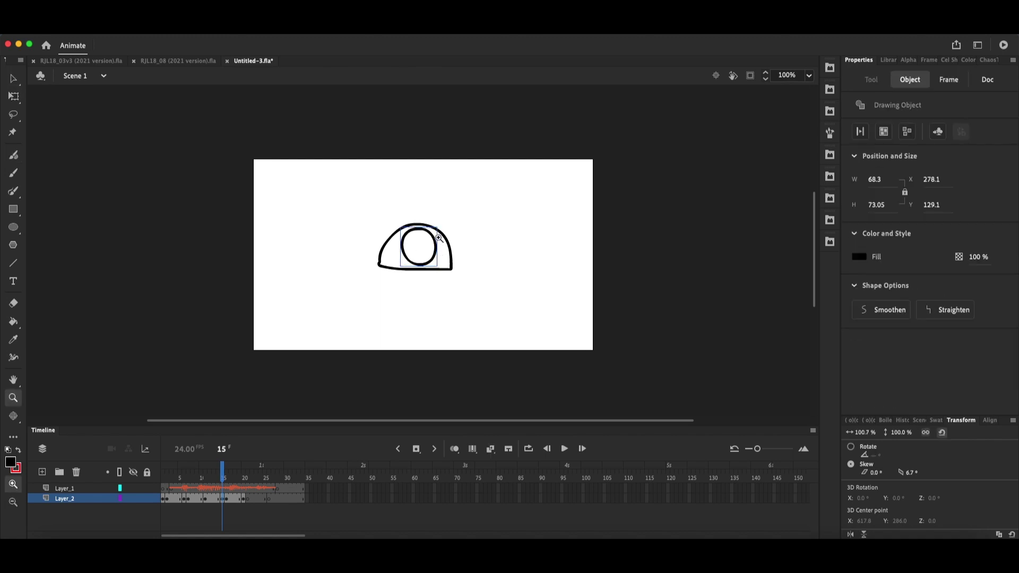
drag(437, 249, 440, 243)
Step: Fine-tune the inner circle's position with arrow-key nudges, then go to frame 22
click(13, 96)
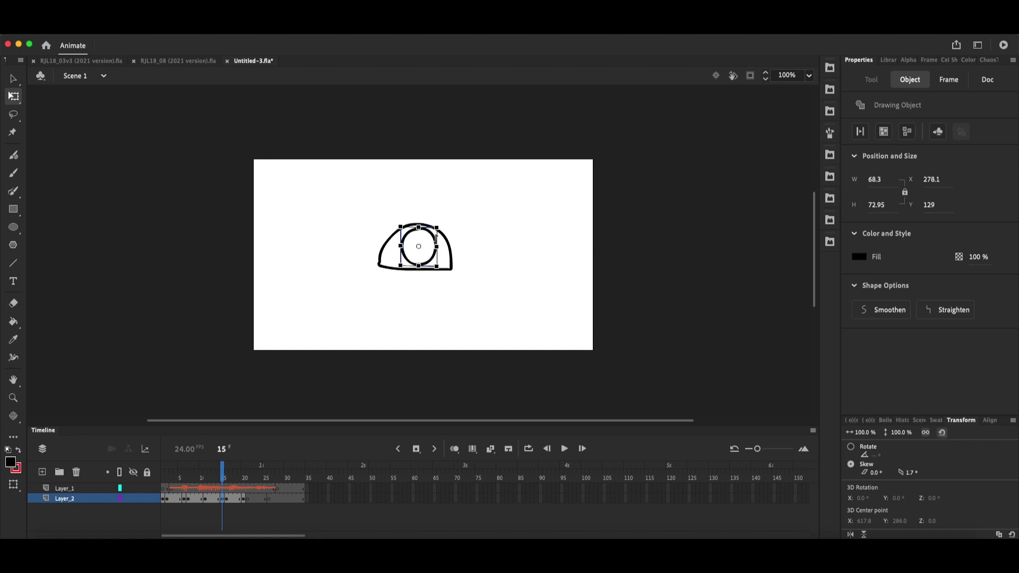
key(v)
key(Left)
key(Left)
key(Down)
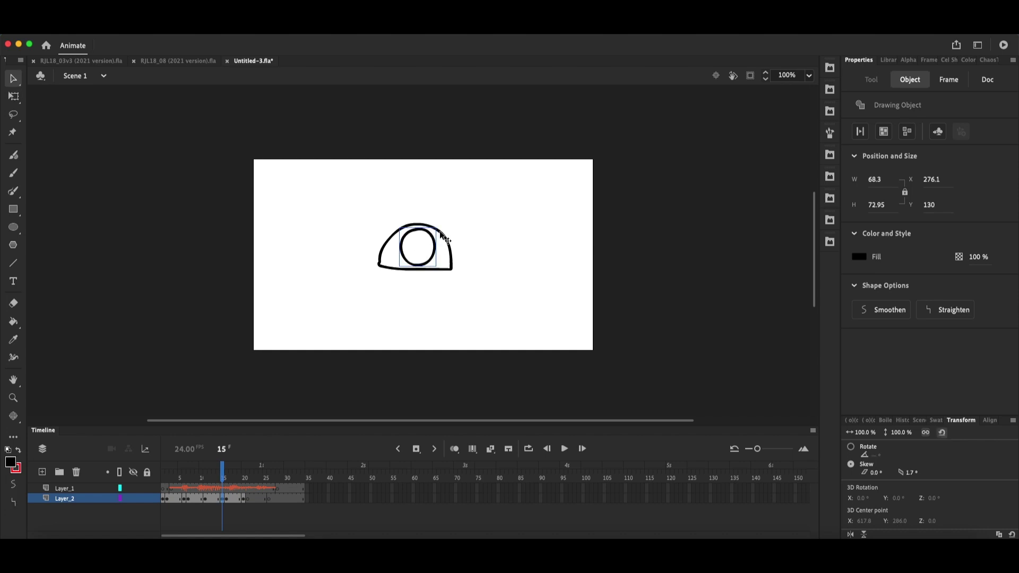
key(Right)
key(Right)
key(Up)
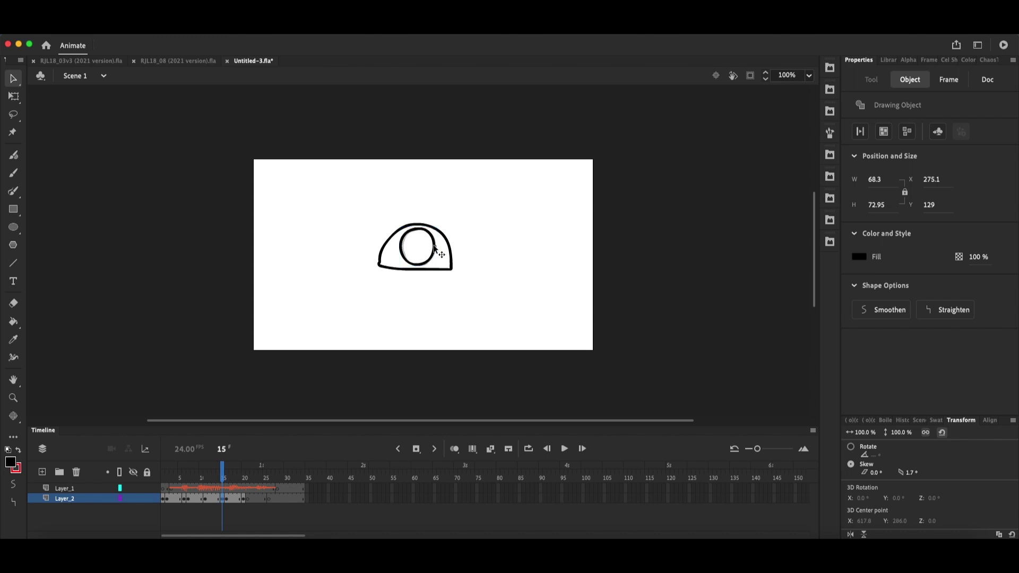
click(443, 254)
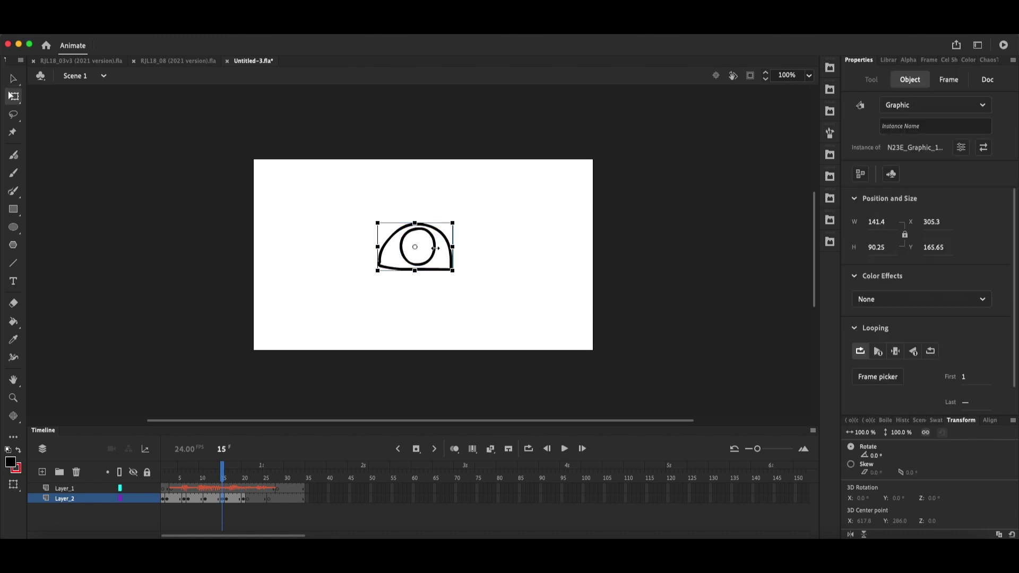
click(14, 79)
click(414, 375)
Step: Add a keyframe with a circle at frame 22 and fill it red
click(252, 499)
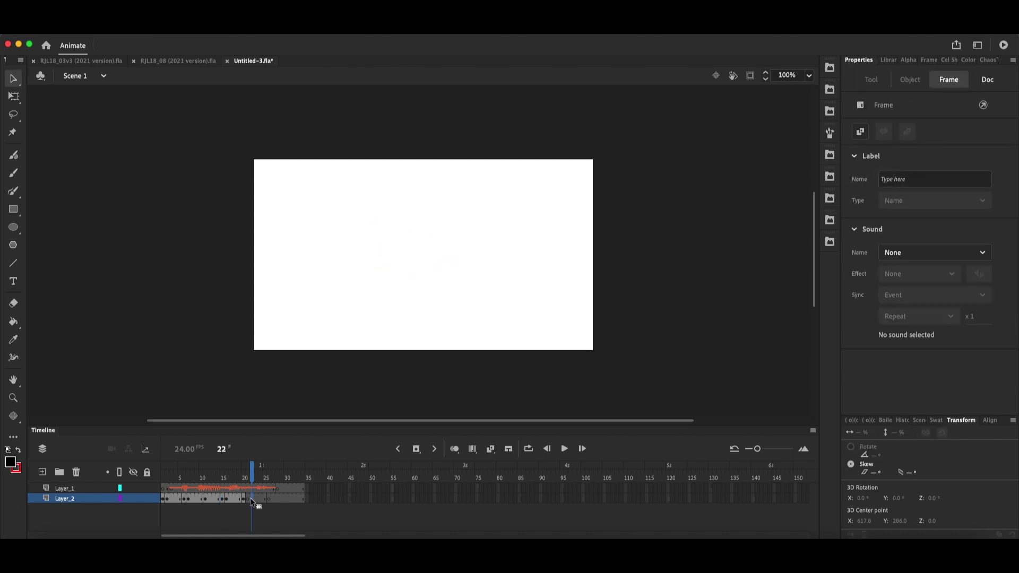
drag(250, 497, 251, 497)
click(360, 330)
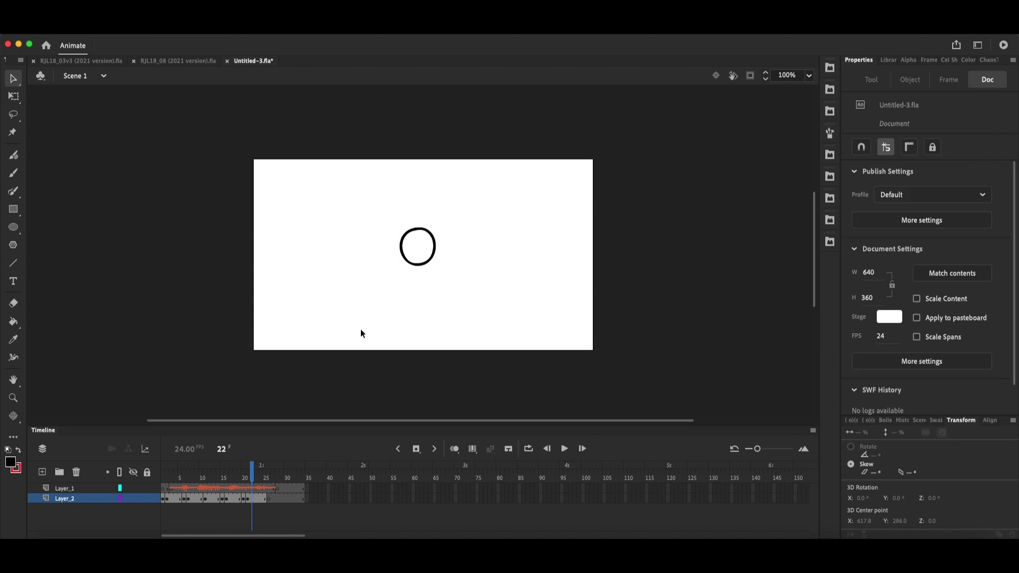
key(k)
click(421, 254)
key(super+z)
click(421, 253)
Step: Shrink the red circle and its outline in two small resizes, then return to an earlier arc frame
click(426, 242)
double_click(417, 247)
click(265, 500)
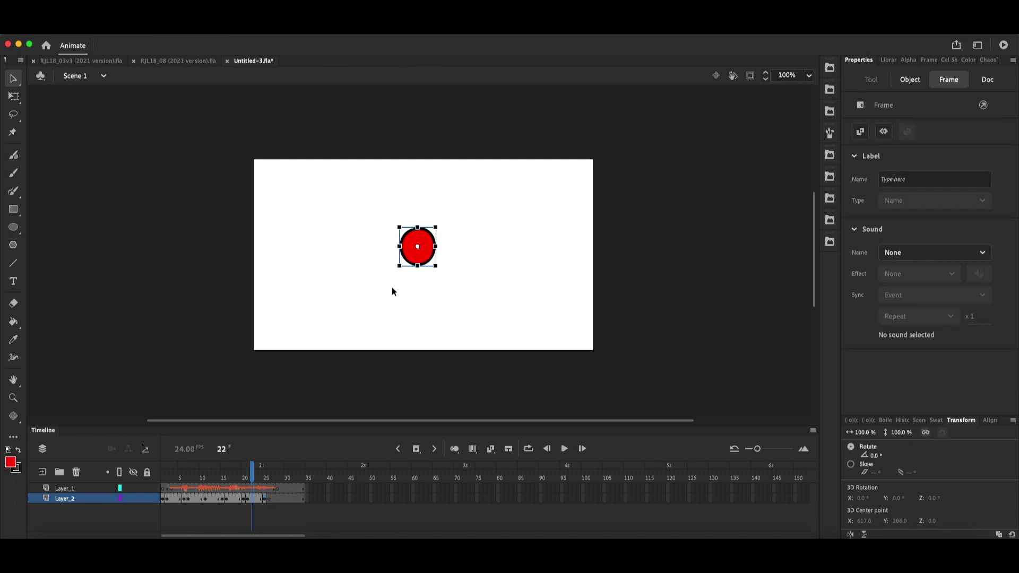
click(418, 247)
drag(437, 226, 434, 231)
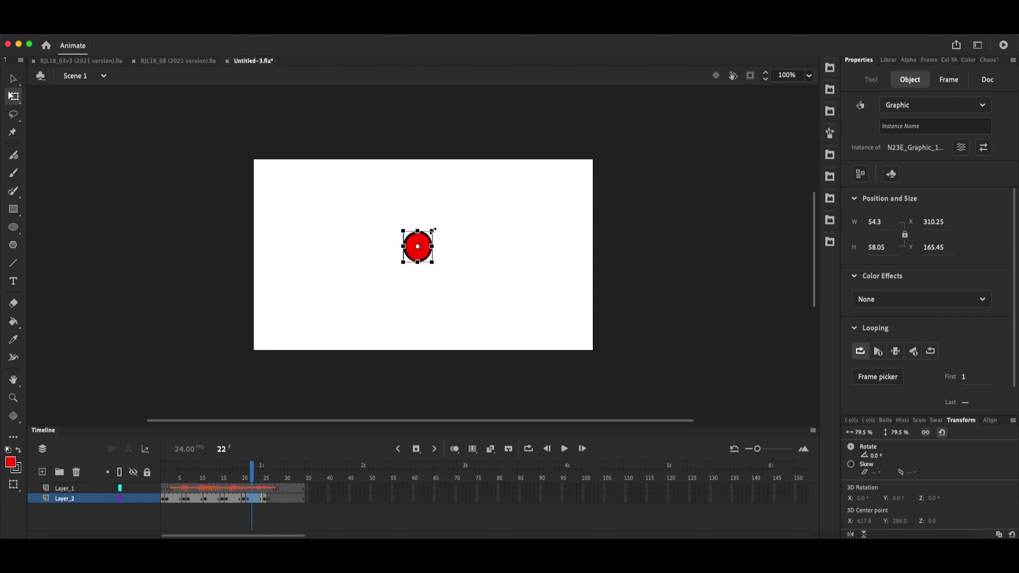
drag(433, 230, 430, 233)
drag(179, 500, 201, 502)
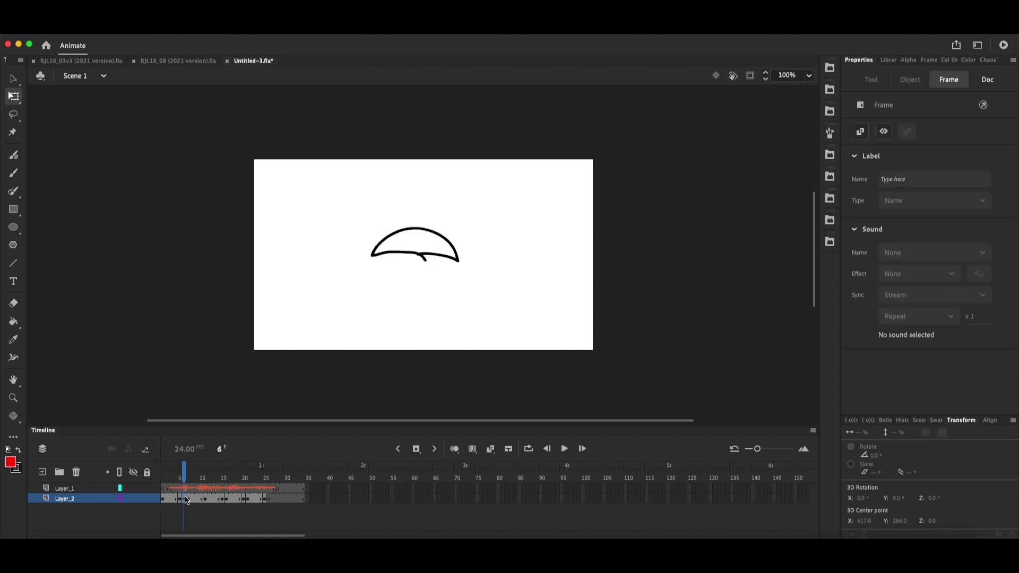
Step: Scrub through the mouth drawings from arc to red circle and select Layer_2's frames
click(201, 500)
click(203, 492)
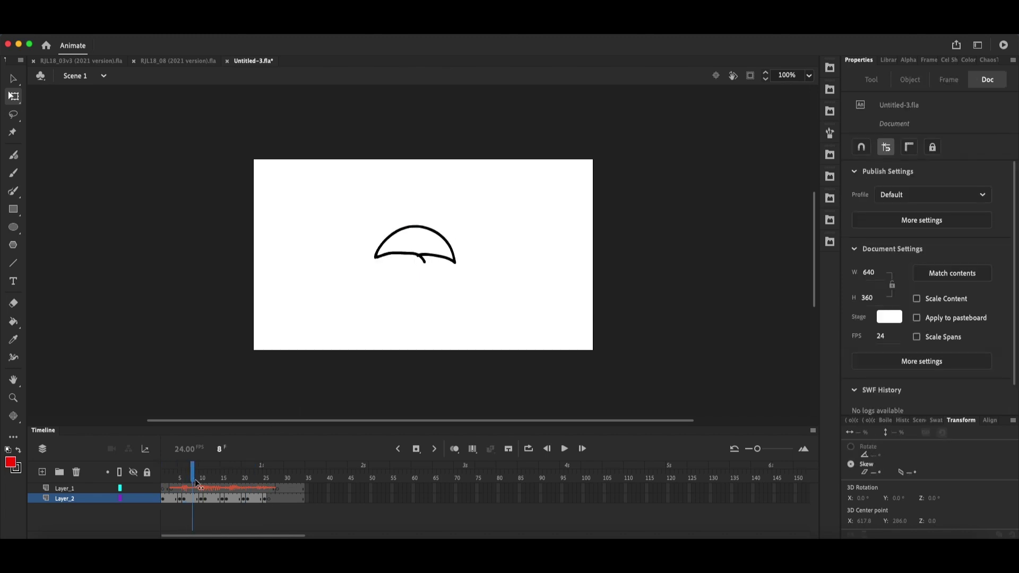
mouse_move(203, 494)
mouse_down()
mouse_move(227, 503)
mouse_move(248, 493)
mouse_up()
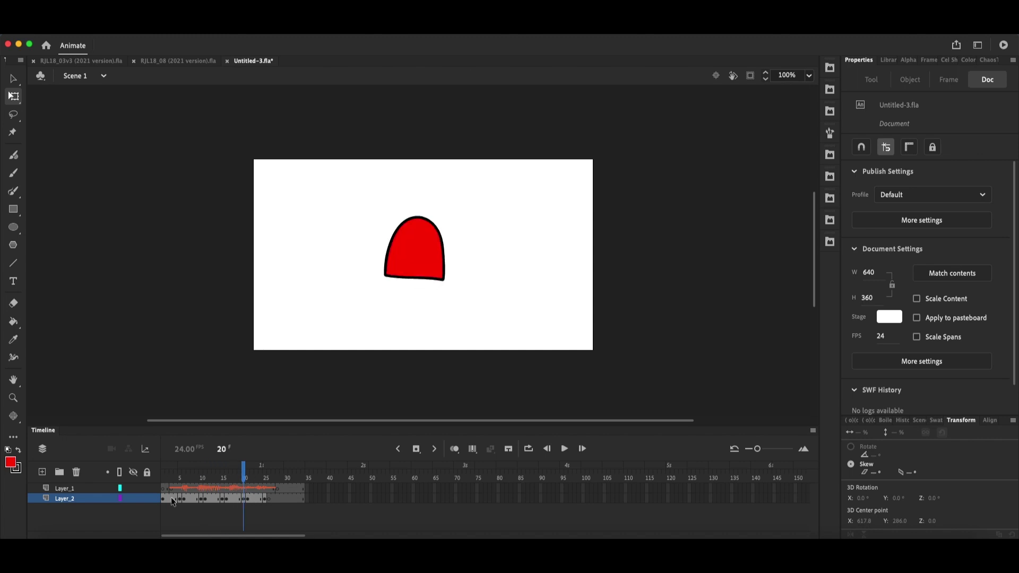
click(171, 497)
drag(212, 494, 248, 500)
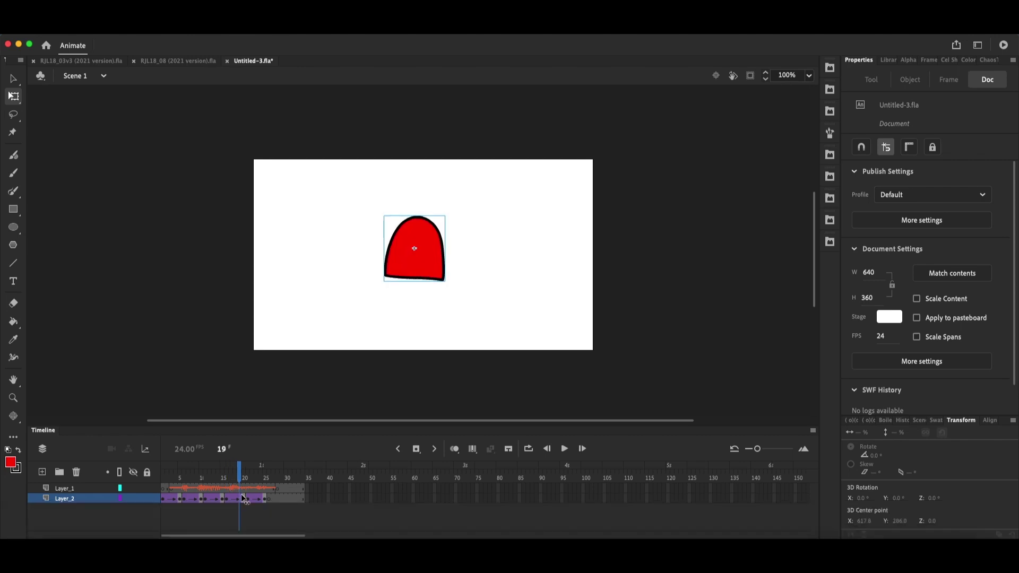
mouse_move(249, 499)
mouse_down()
mouse_move(227, 500)
mouse_move(250, 501)
mouse_up()
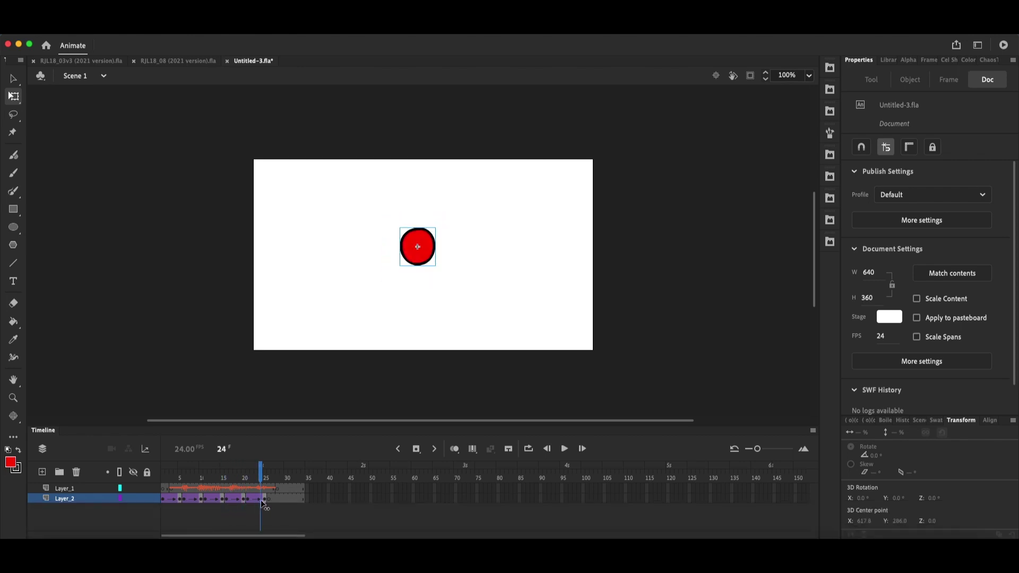
mouse_move(250, 500)
mouse_down()
mouse_move(182, 514)
mouse_move(251, 495)
mouse_move(178, 498)
mouse_up()
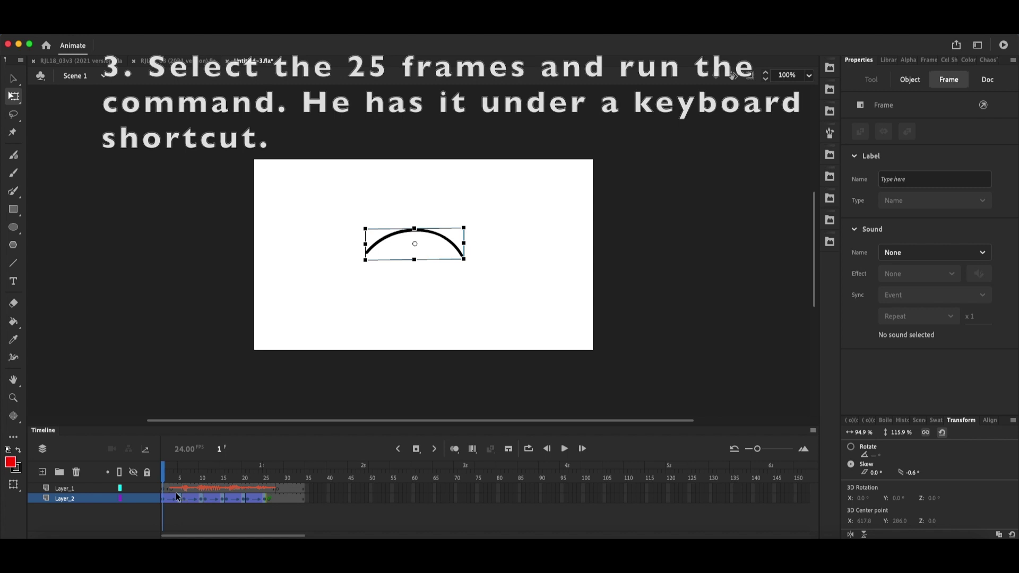
Step: Convert the selected mouth frames into one graphic symbol and select it in Scene 1
key(F8)
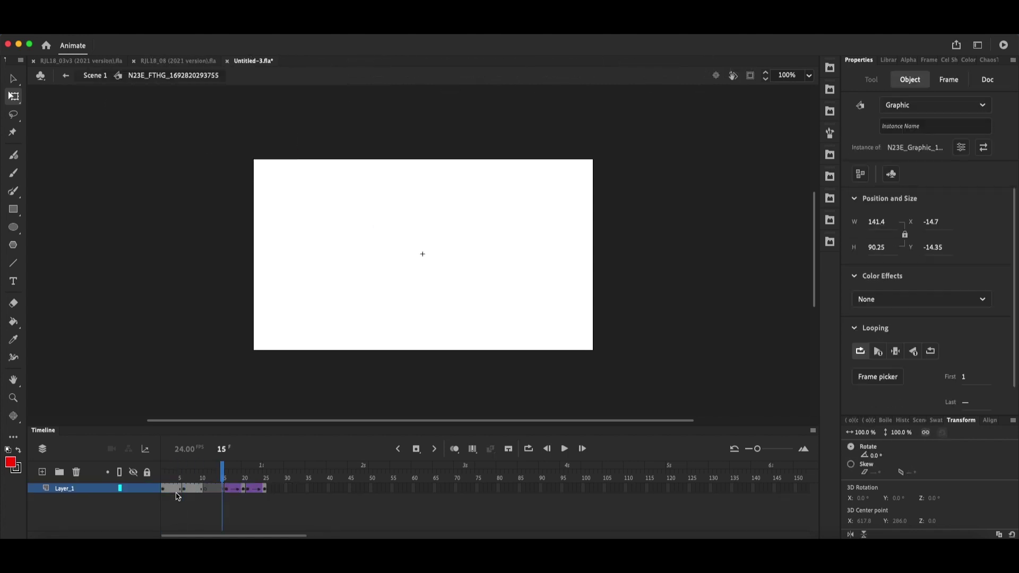
key(super+z)
key(super+z)
key(super+z)
click(177, 497)
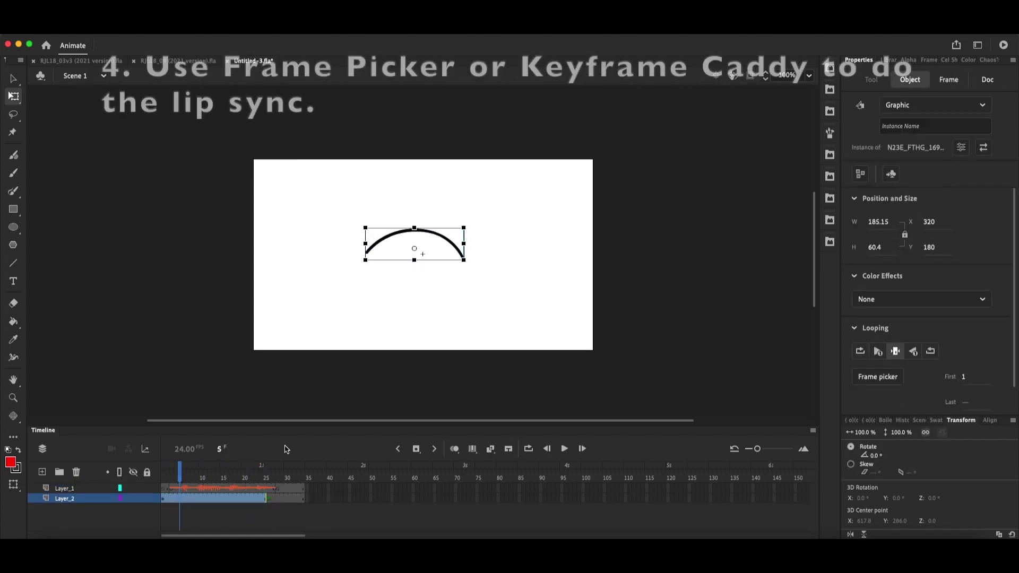
Step: In the Frame Picker, show the red circle mouth at frame 3, then move ahead for the next shape
click(930, 62)
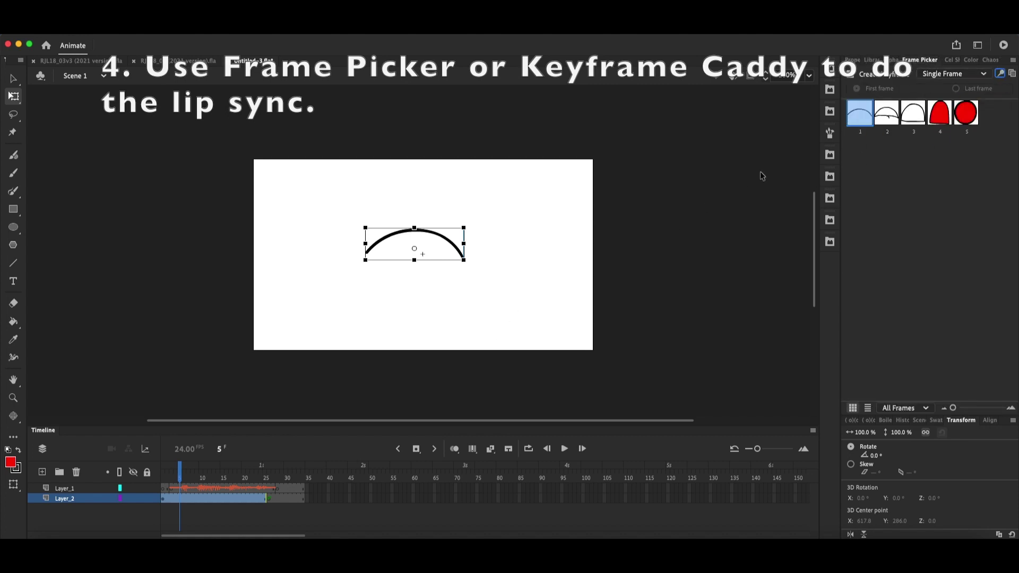
click(172, 474)
click(966, 114)
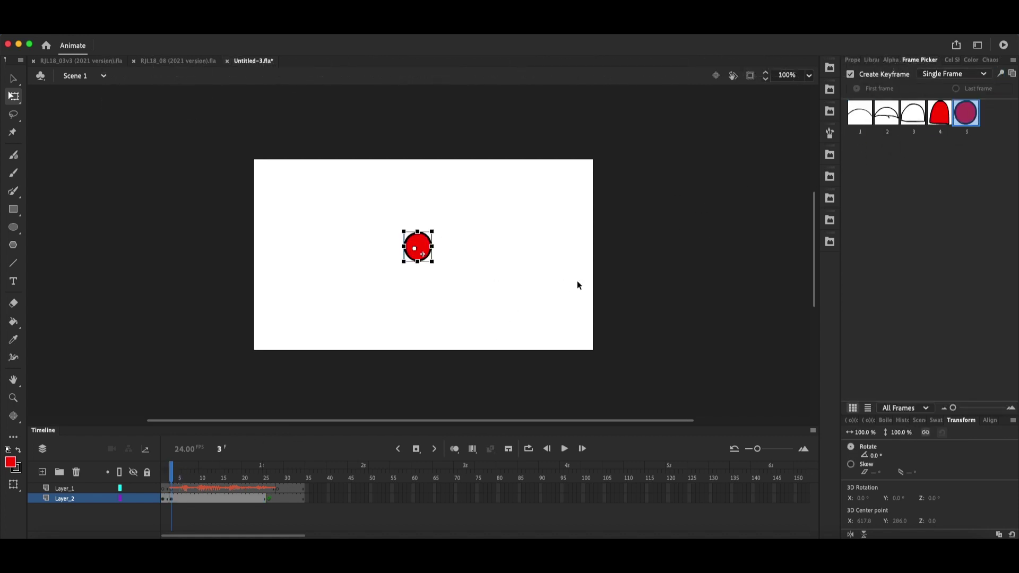
click(182, 477)
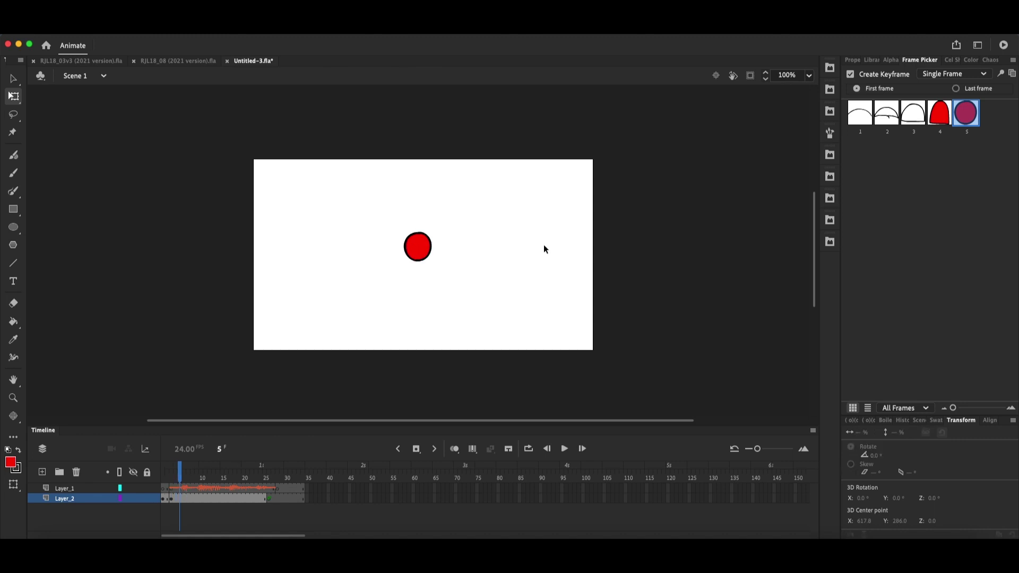
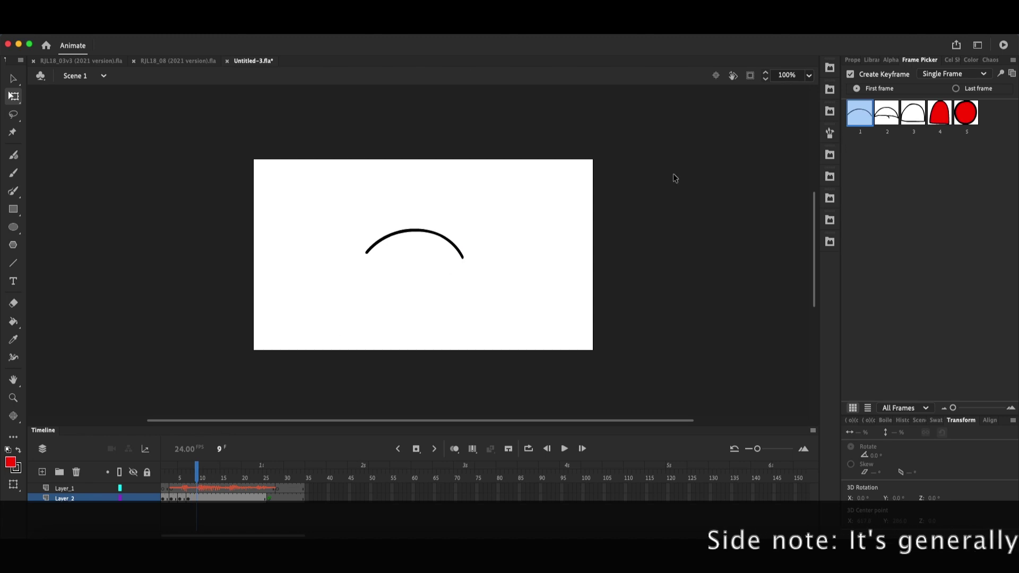
Step: Give frames 10, 12, 14 and 15 the round, tall, closed and round red mouth poses
click(966, 114)
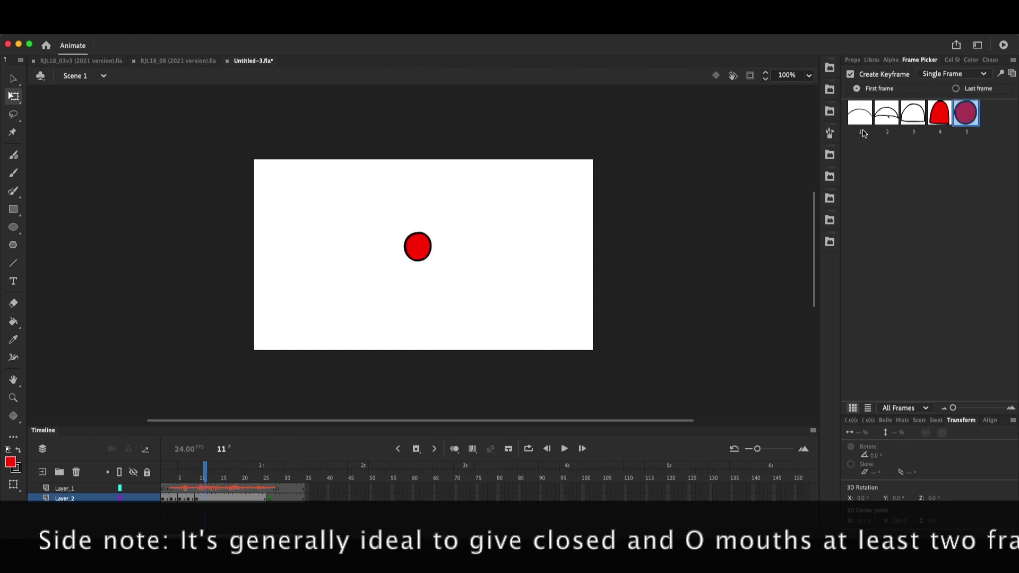
click(210, 477)
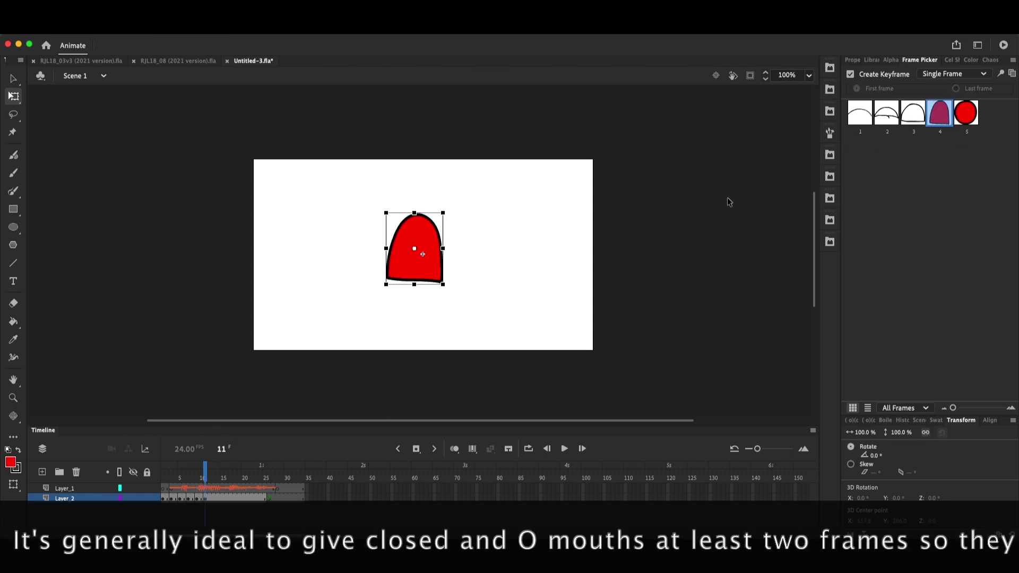
click(886, 114)
click(224, 476)
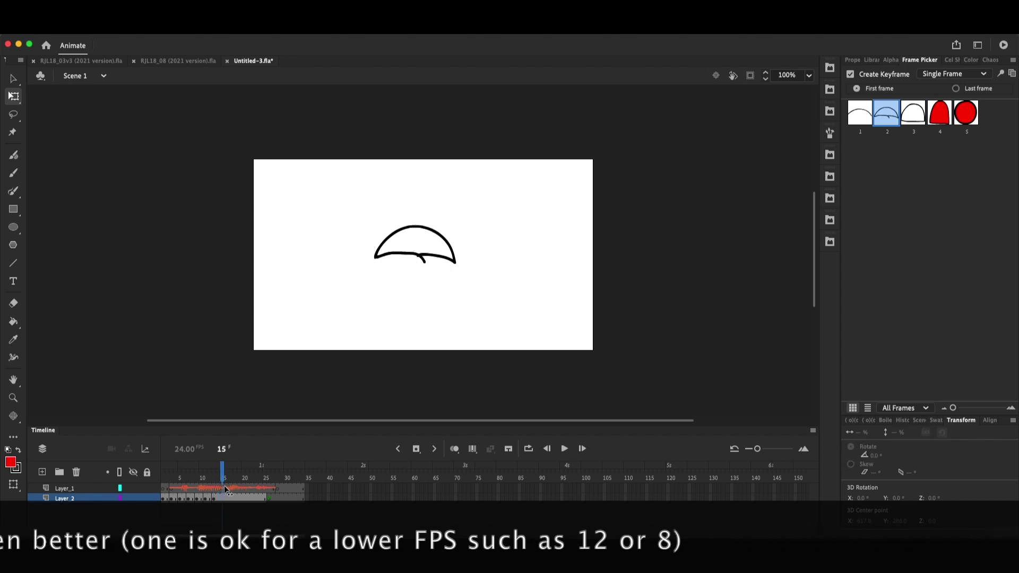
click(966, 113)
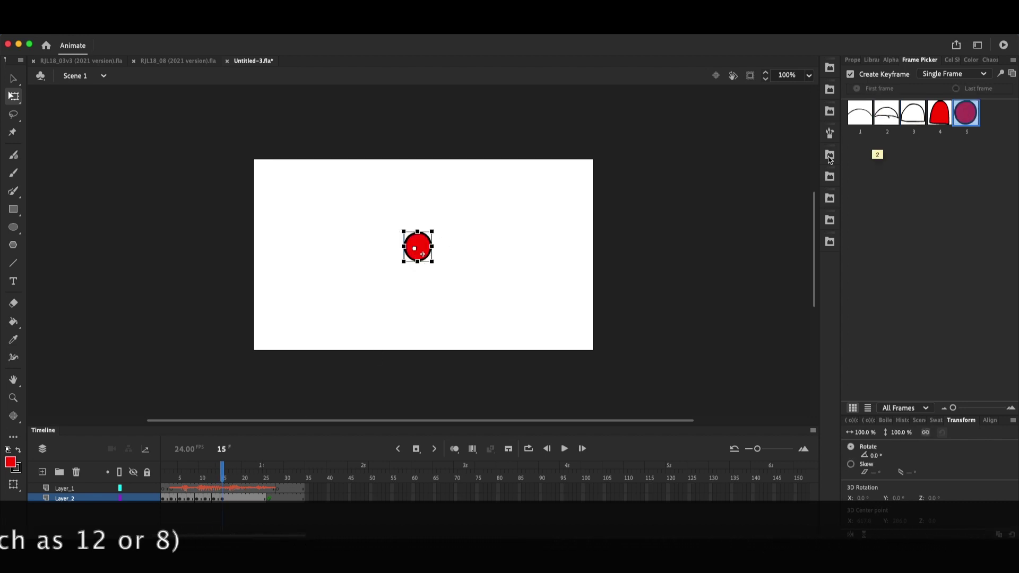
click(236, 477)
Step: Set the later keyframes through frame 28, from the open outlined mouth at 22 to the thin arc at 28
key(comma)
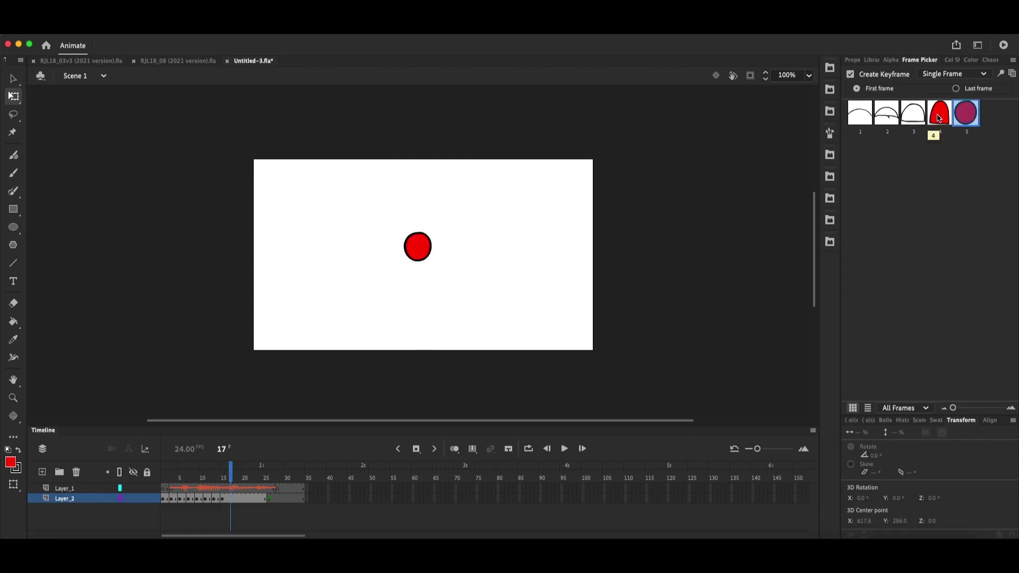
drag(231, 476, 251, 476)
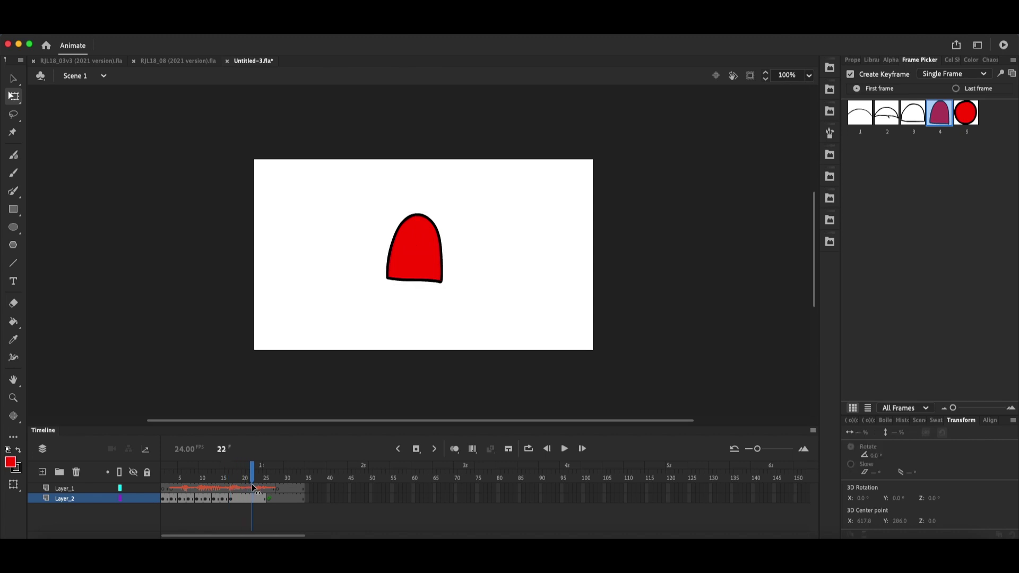
key(comma)
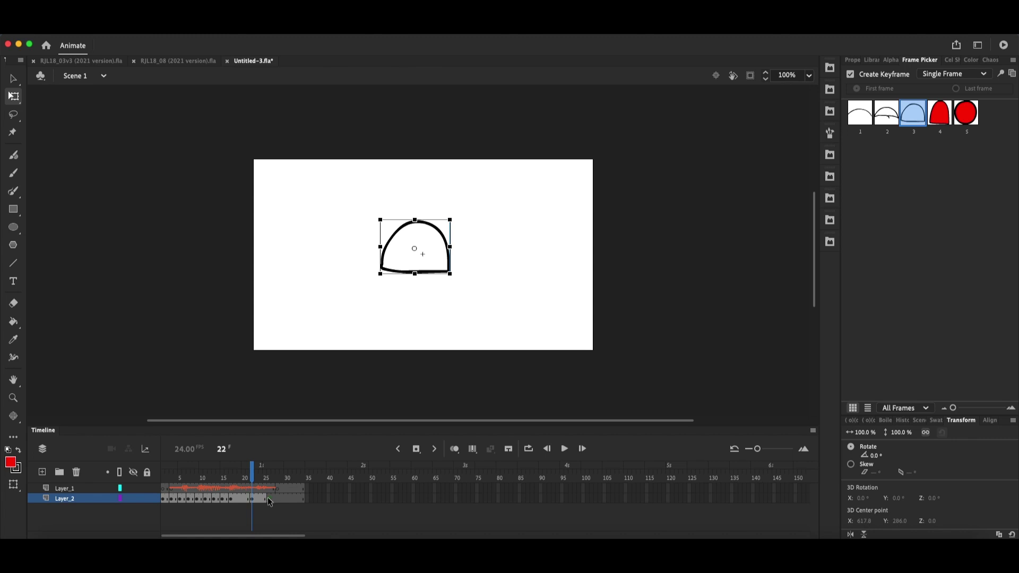
click(269, 500)
click(279, 499)
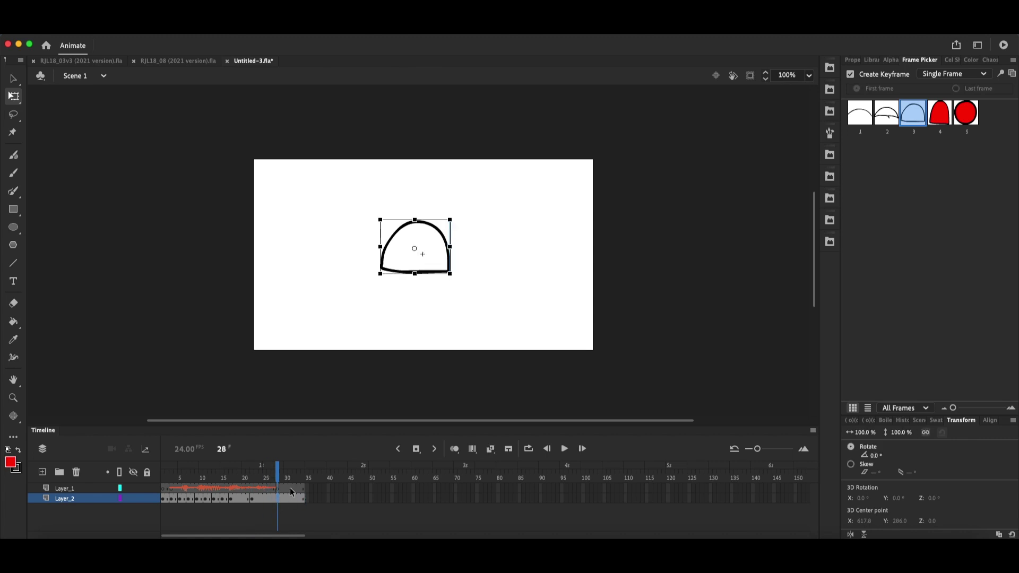
click(860, 114)
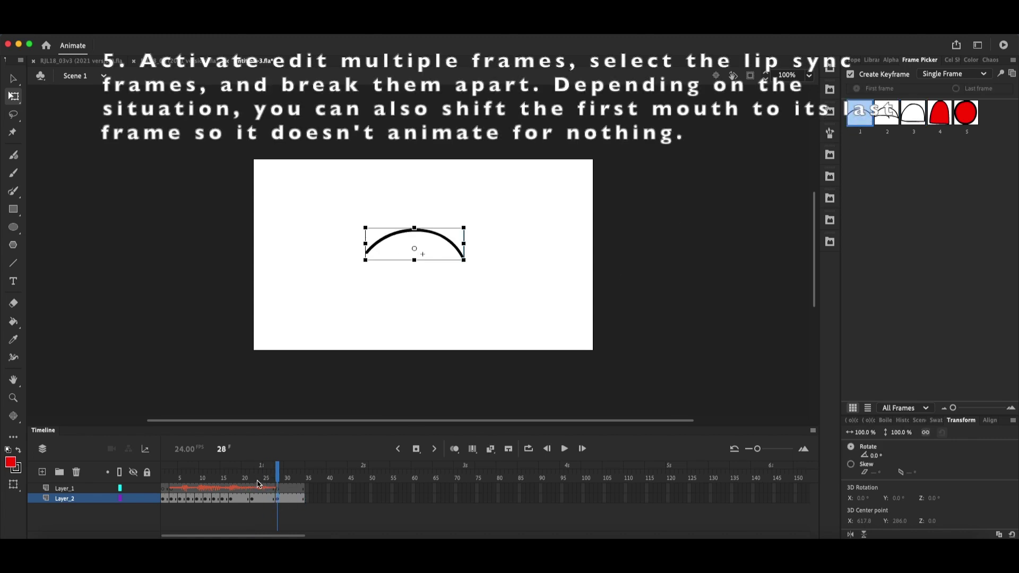
Step: Select all Layer_2 frames with Edit Multiple Frames, then turn the overlay off
mouse_move(253, 476)
mouse_down()
mouse_move(162, 476)
mouse_move(307, 478)
mouse_up()
click(472, 448)
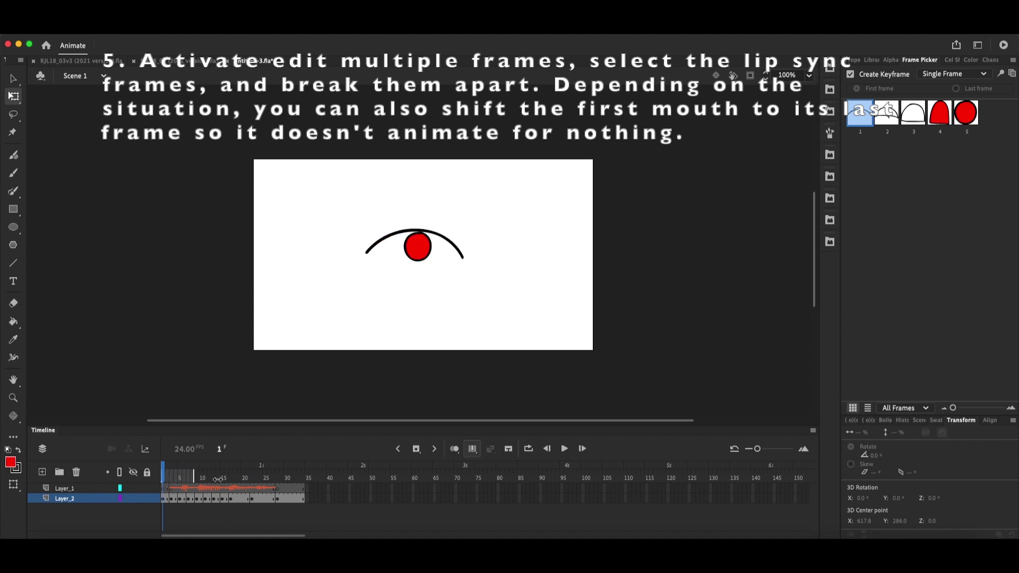
click(82, 500)
click(473, 449)
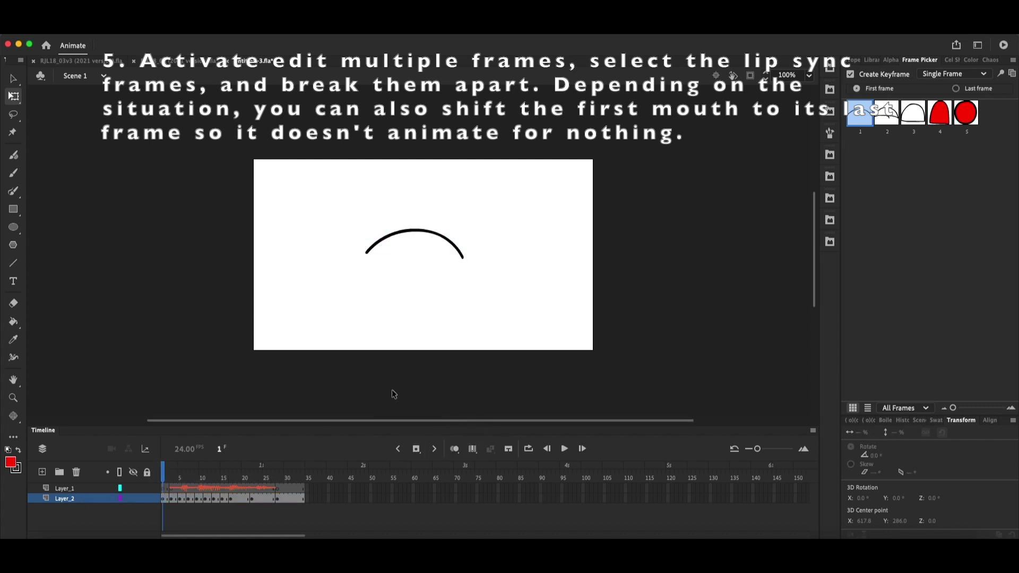
Step: Make the frame 1 arc mouth Play Once from its last pose and play the animation
drag(504, 238, 358, 267)
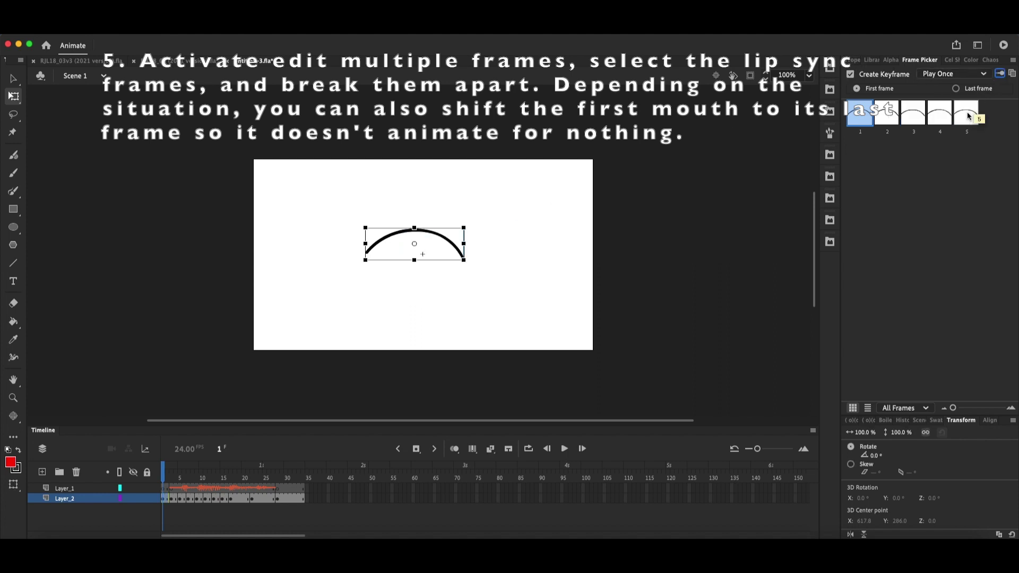
click(970, 115)
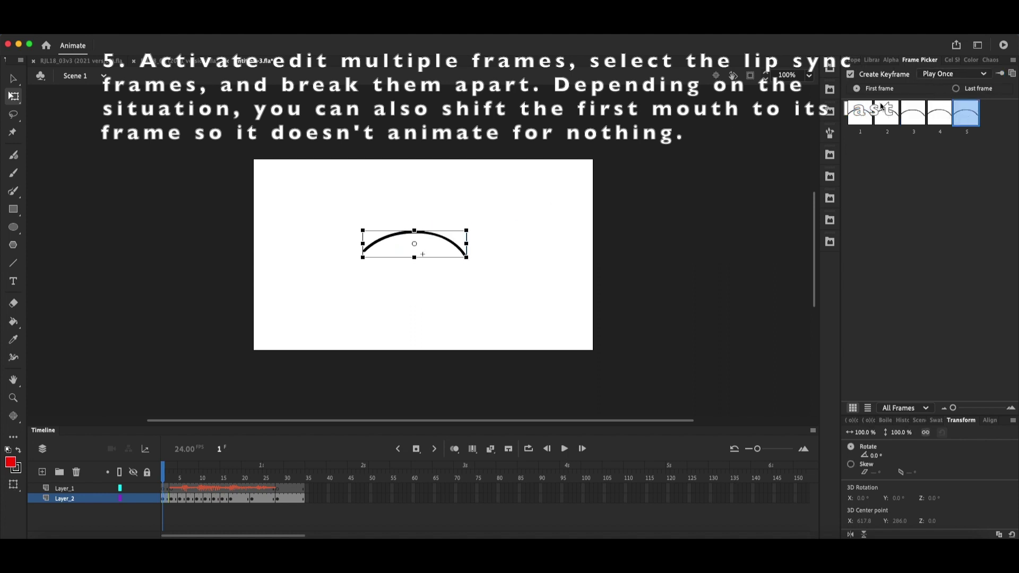
key(Return)
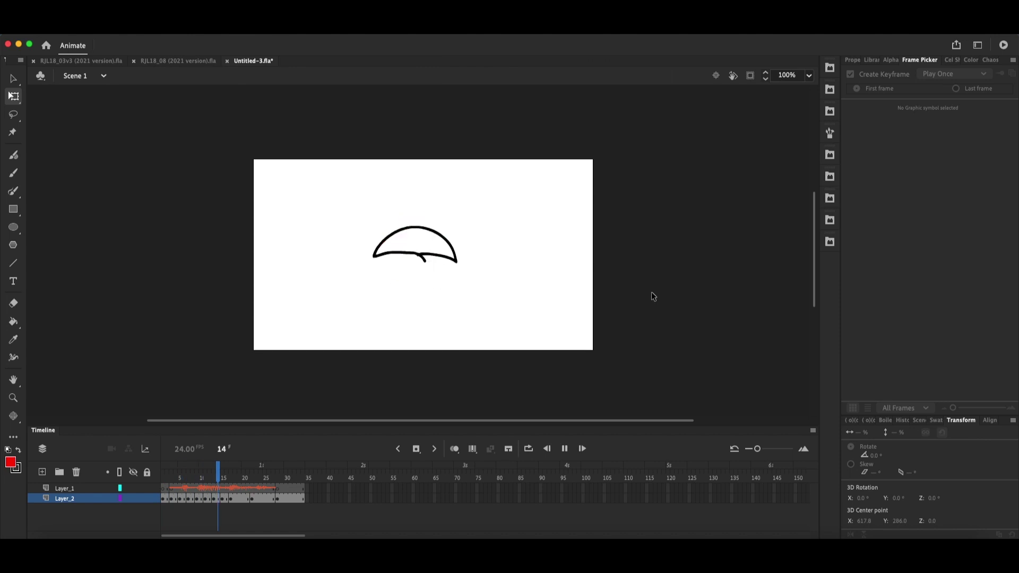